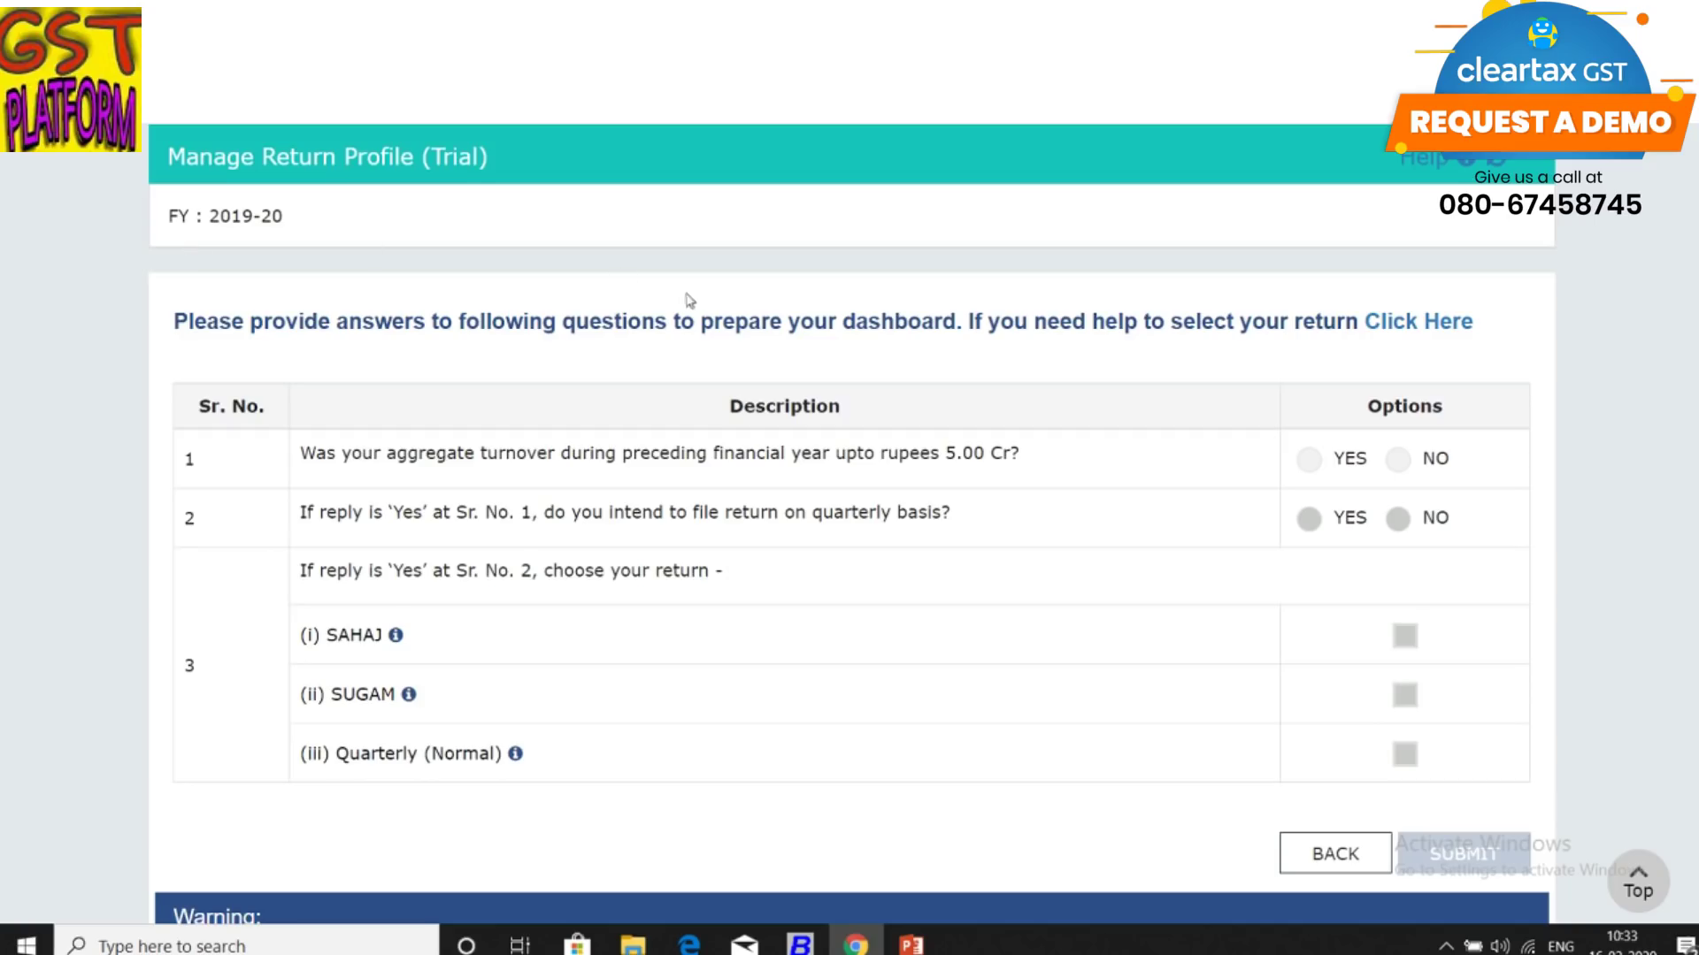
Step: Answer Yes to the aggregate turnover question (up to 5.00 Cr) and Yes to filing the return on a quarterly basis
scroll(778, 381, "up", 3)
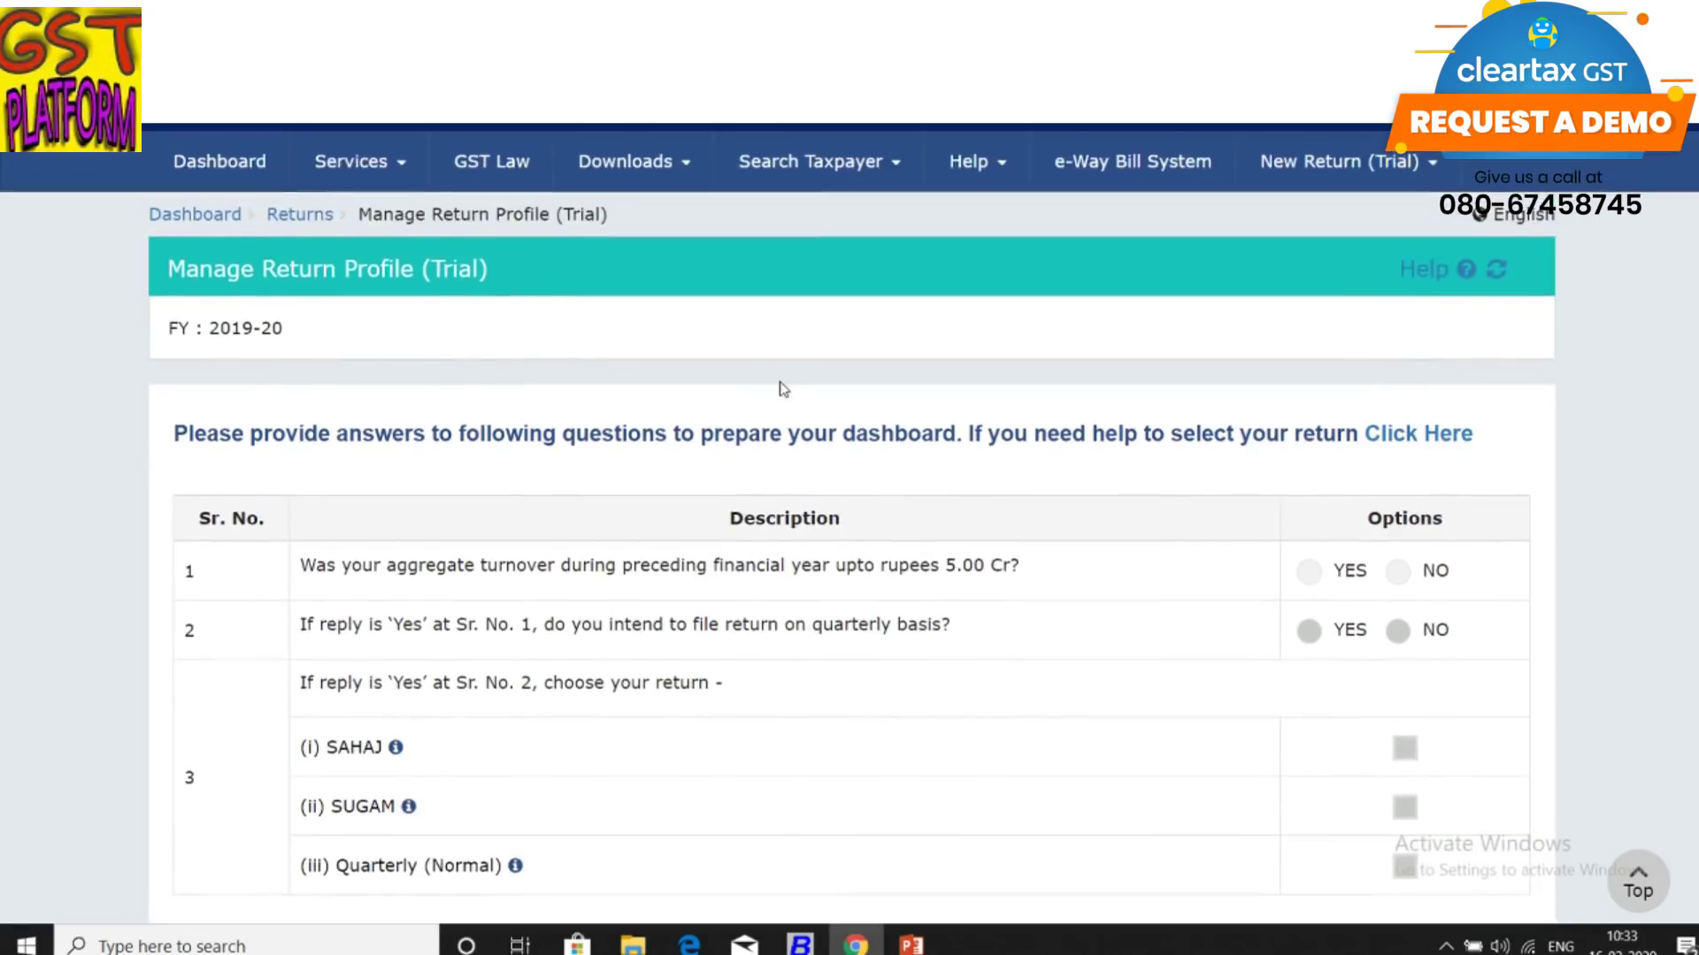
scroll(783, 398, "down", 4)
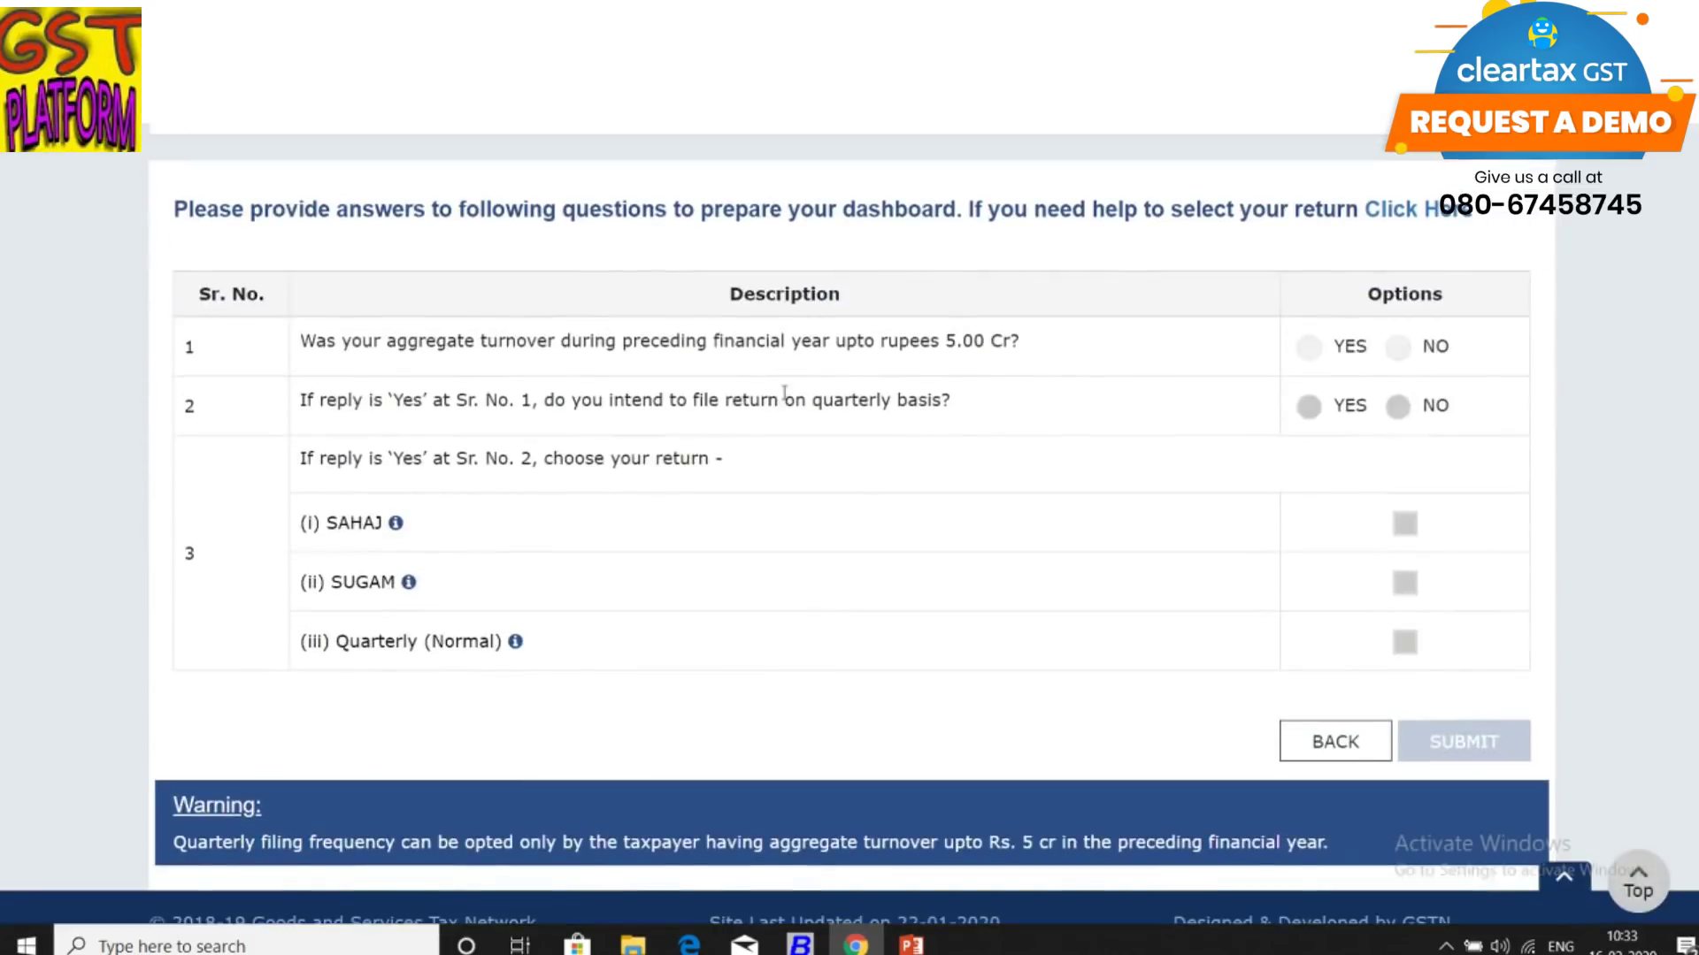
key("ctrl+plus")
scroll(791, 398, "up", 1)
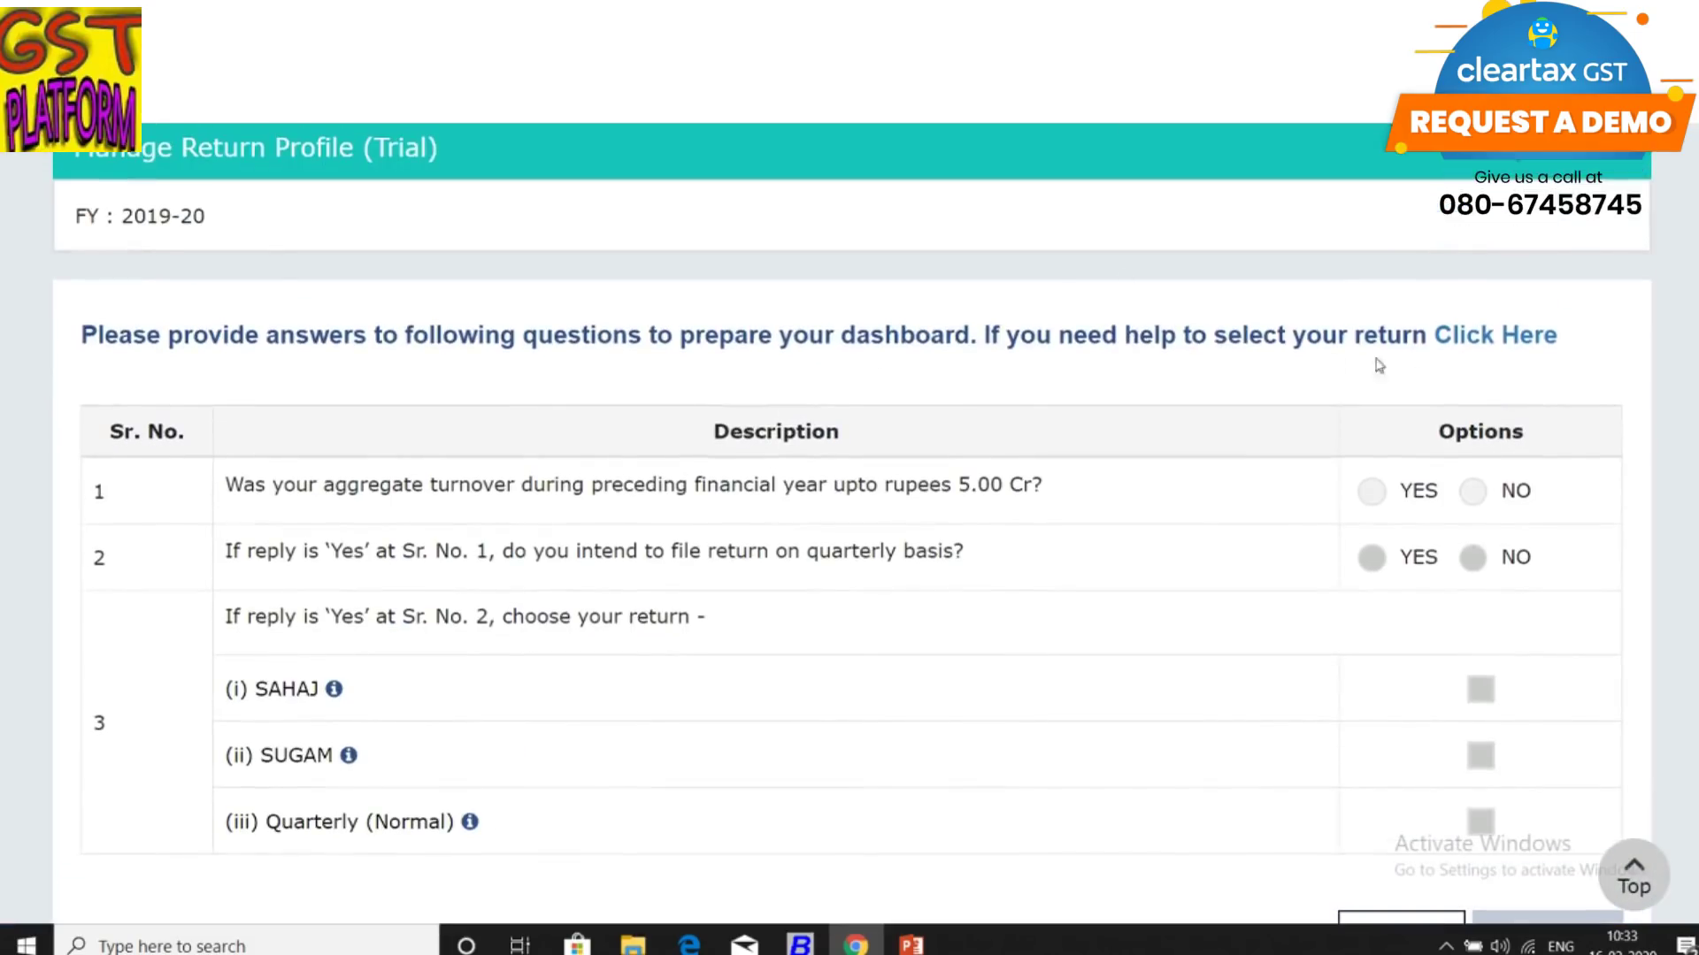
scroll(1418, 408, "down", 2)
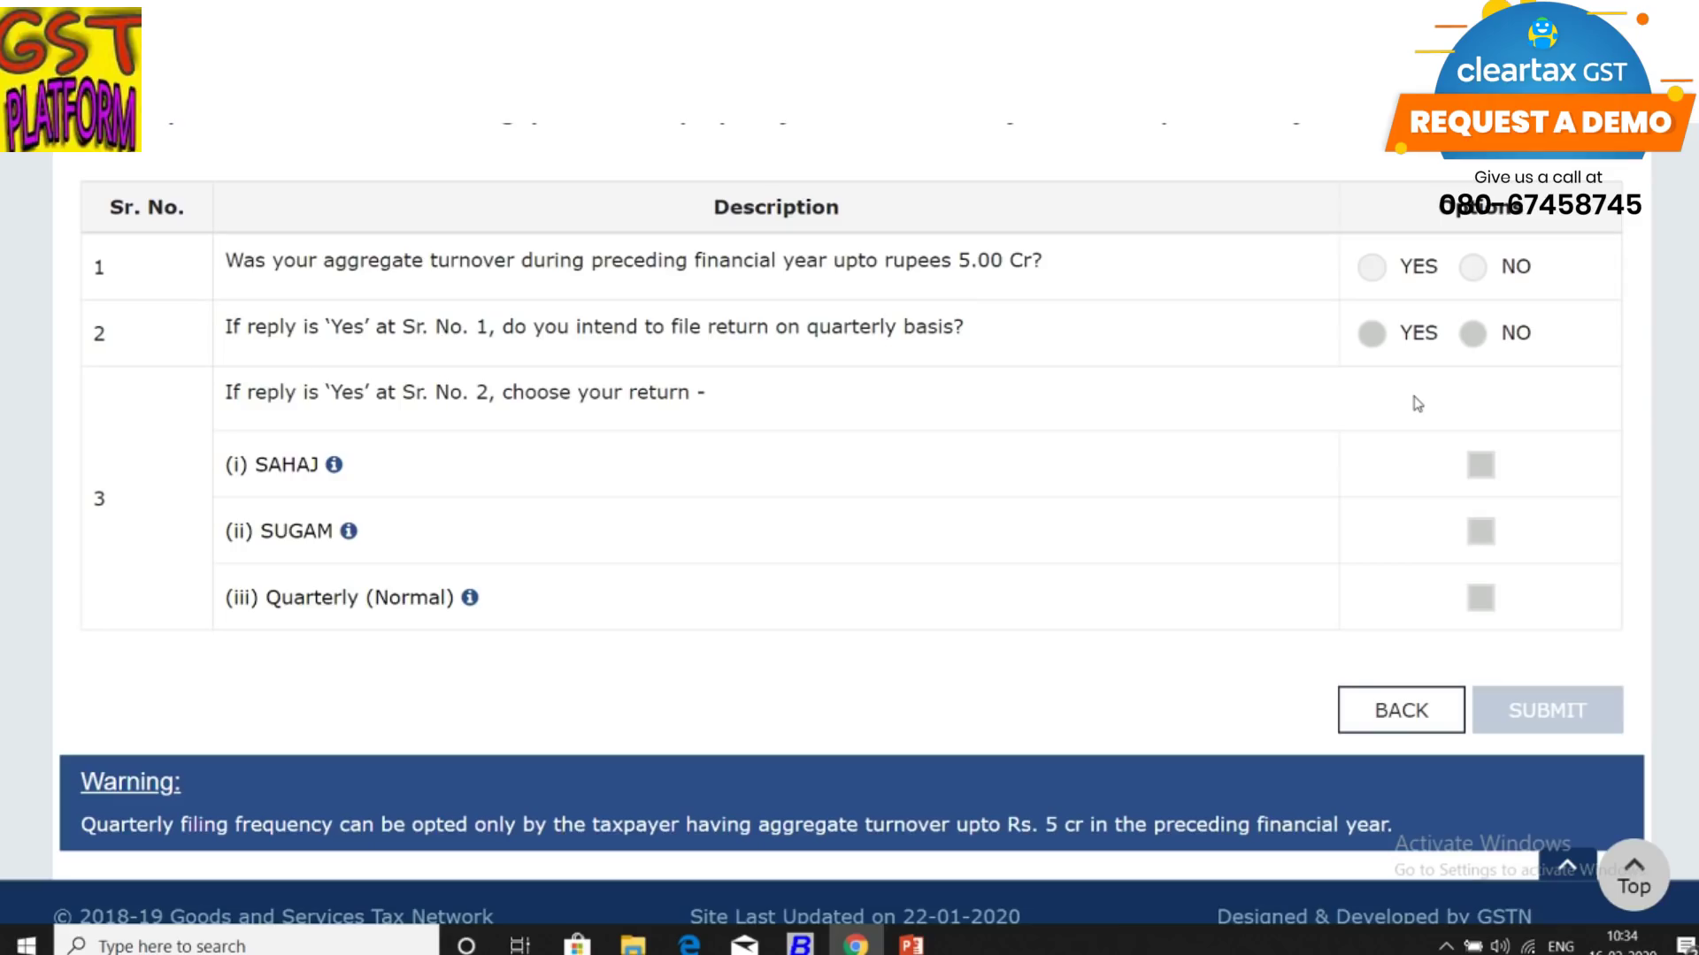
scroll(984, 527, "up", 1)
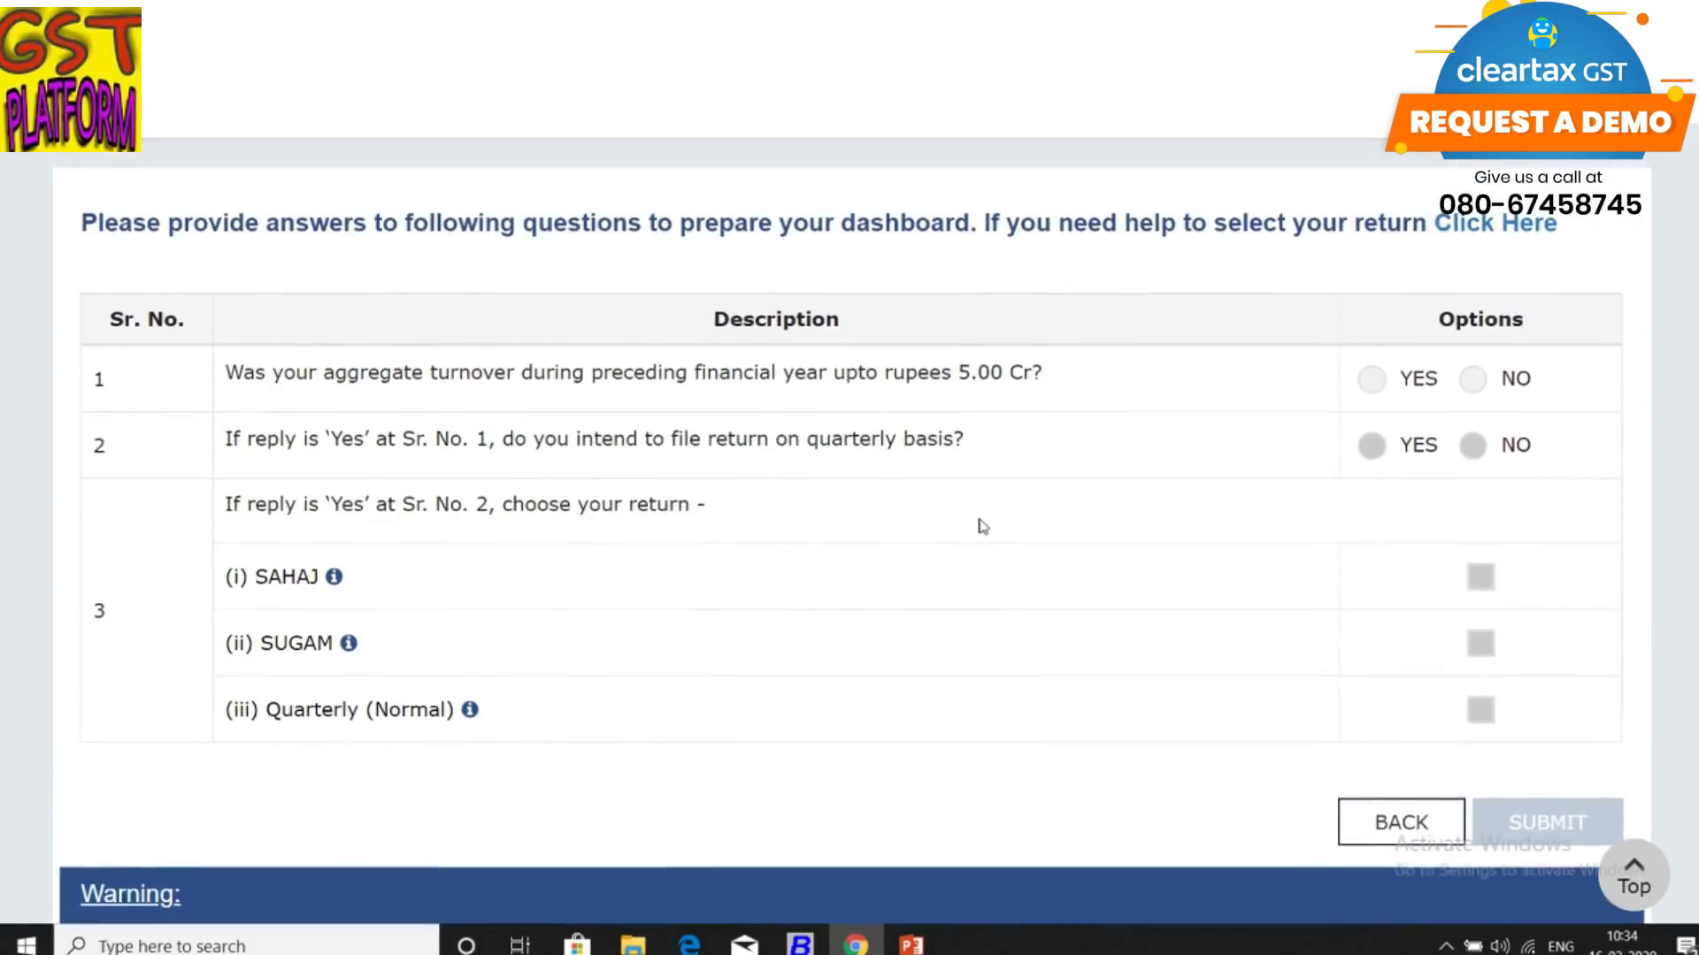
scroll(978, 531, "up", 1)
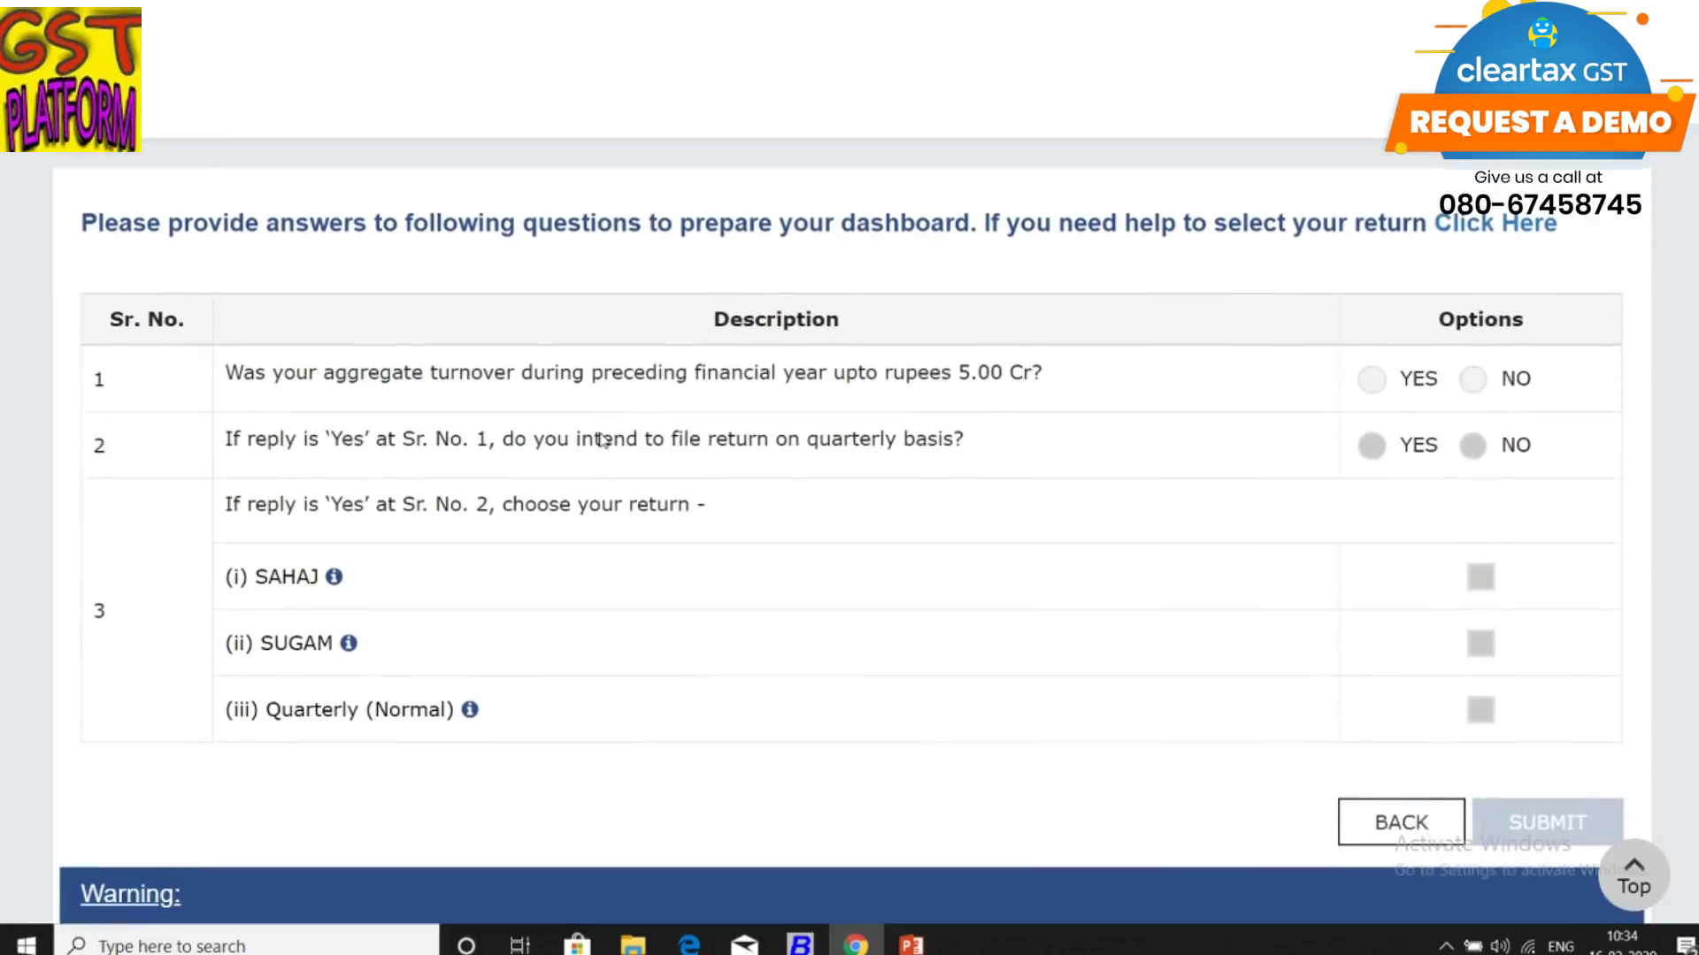
scroll(602, 442, "down", 1)
left_click(1370, 381)
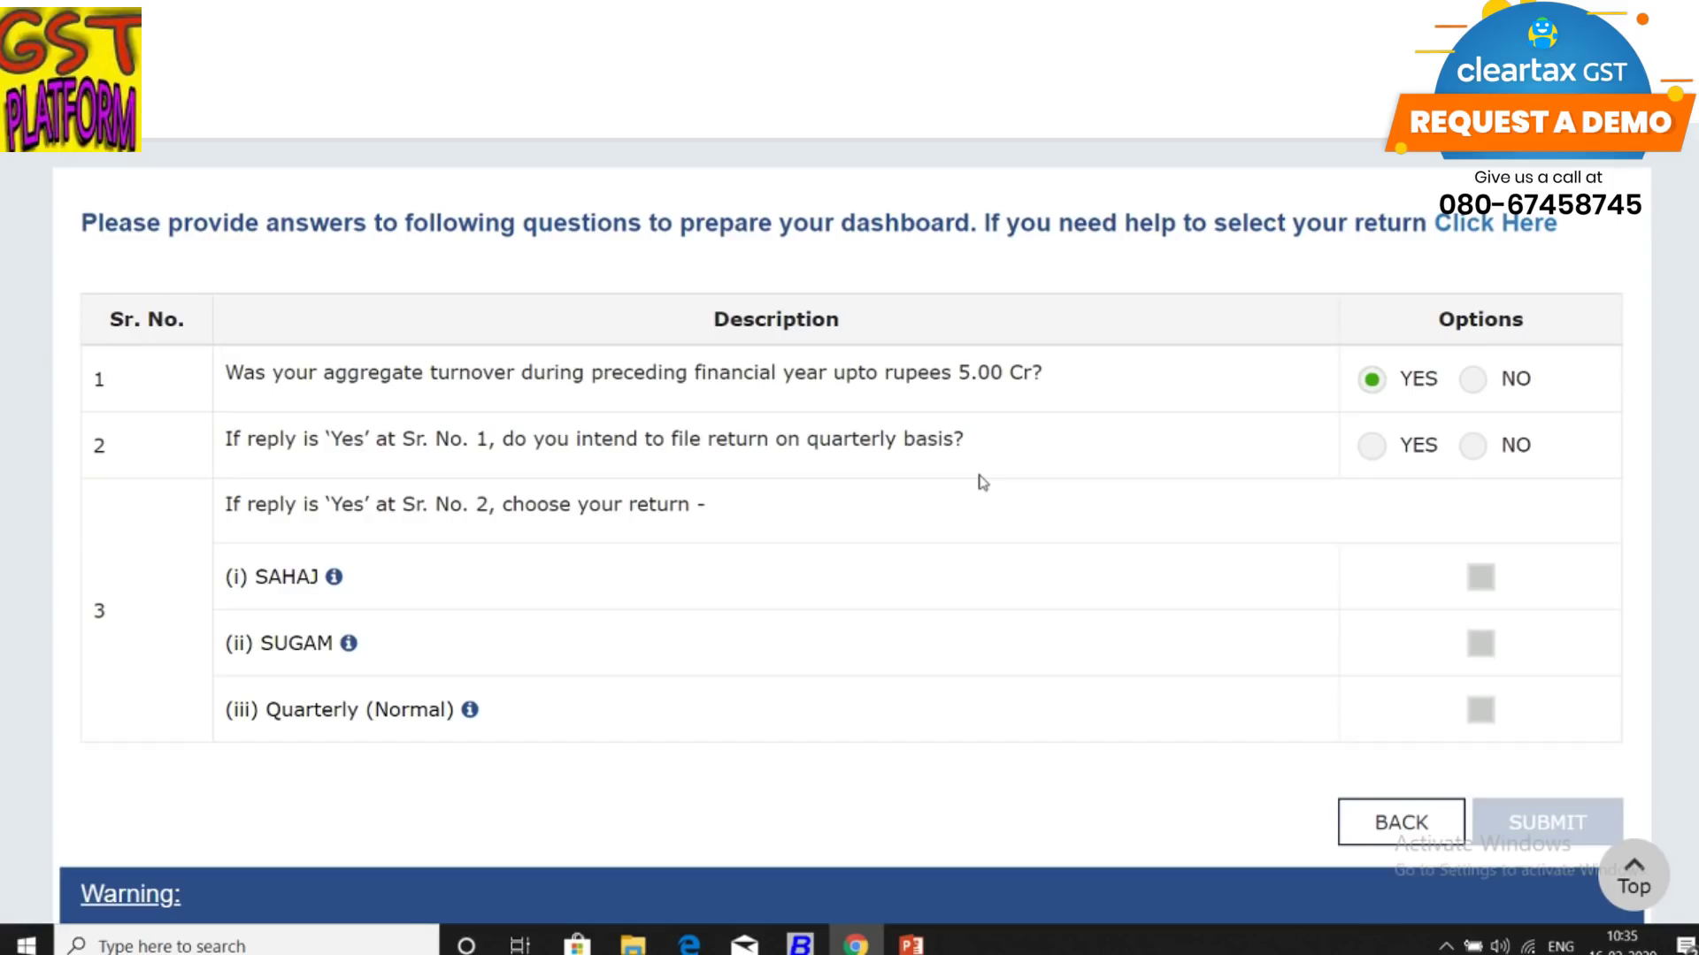
left_click(1372, 445)
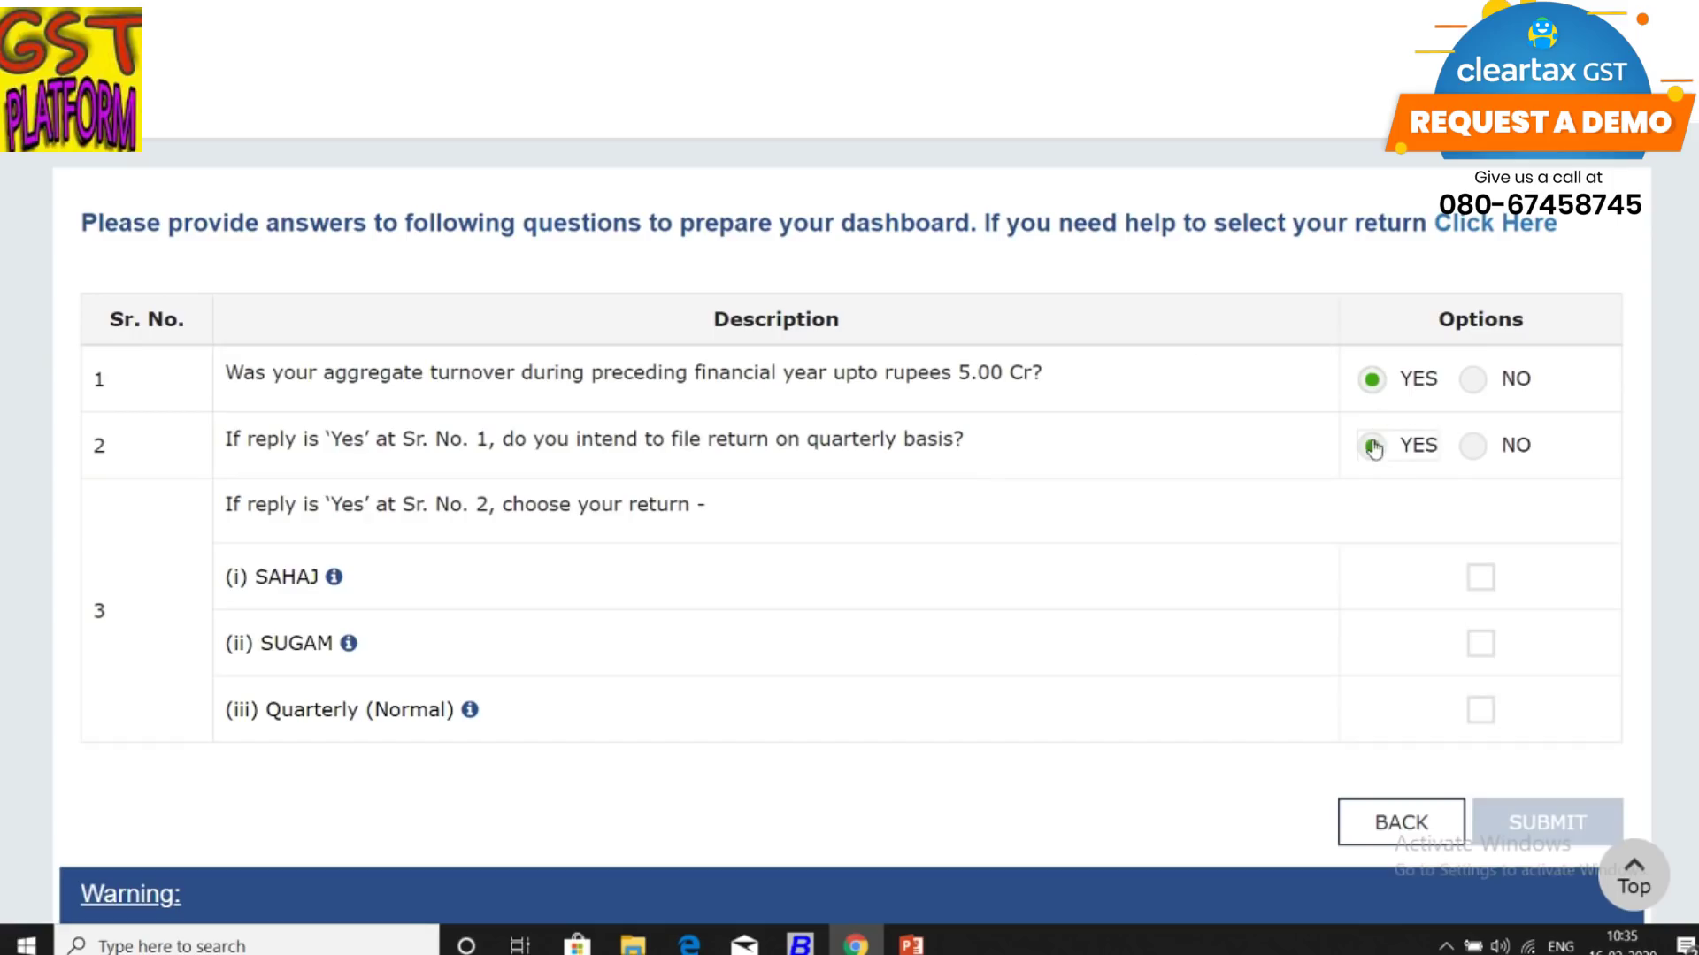
Step: Read the eligibility conditions and filing requirements of the SAHAJ return, highlighting the mention of registered persons
scroll(1299, 475, "down", 1)
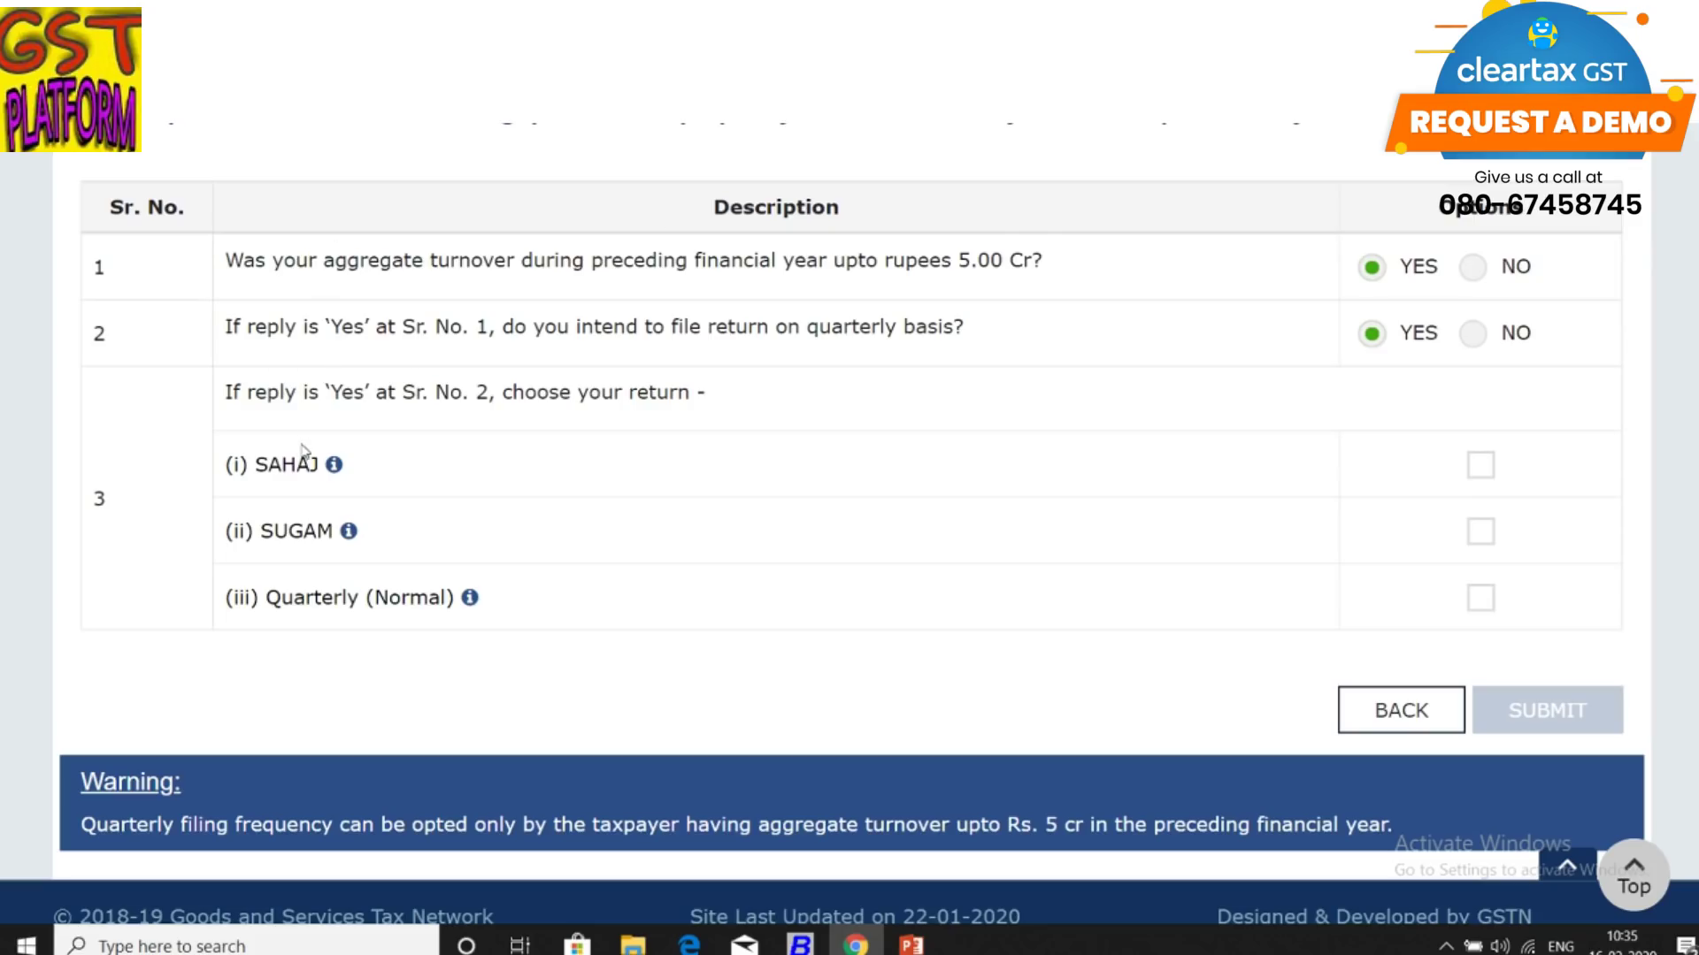
left_click(332, 465)
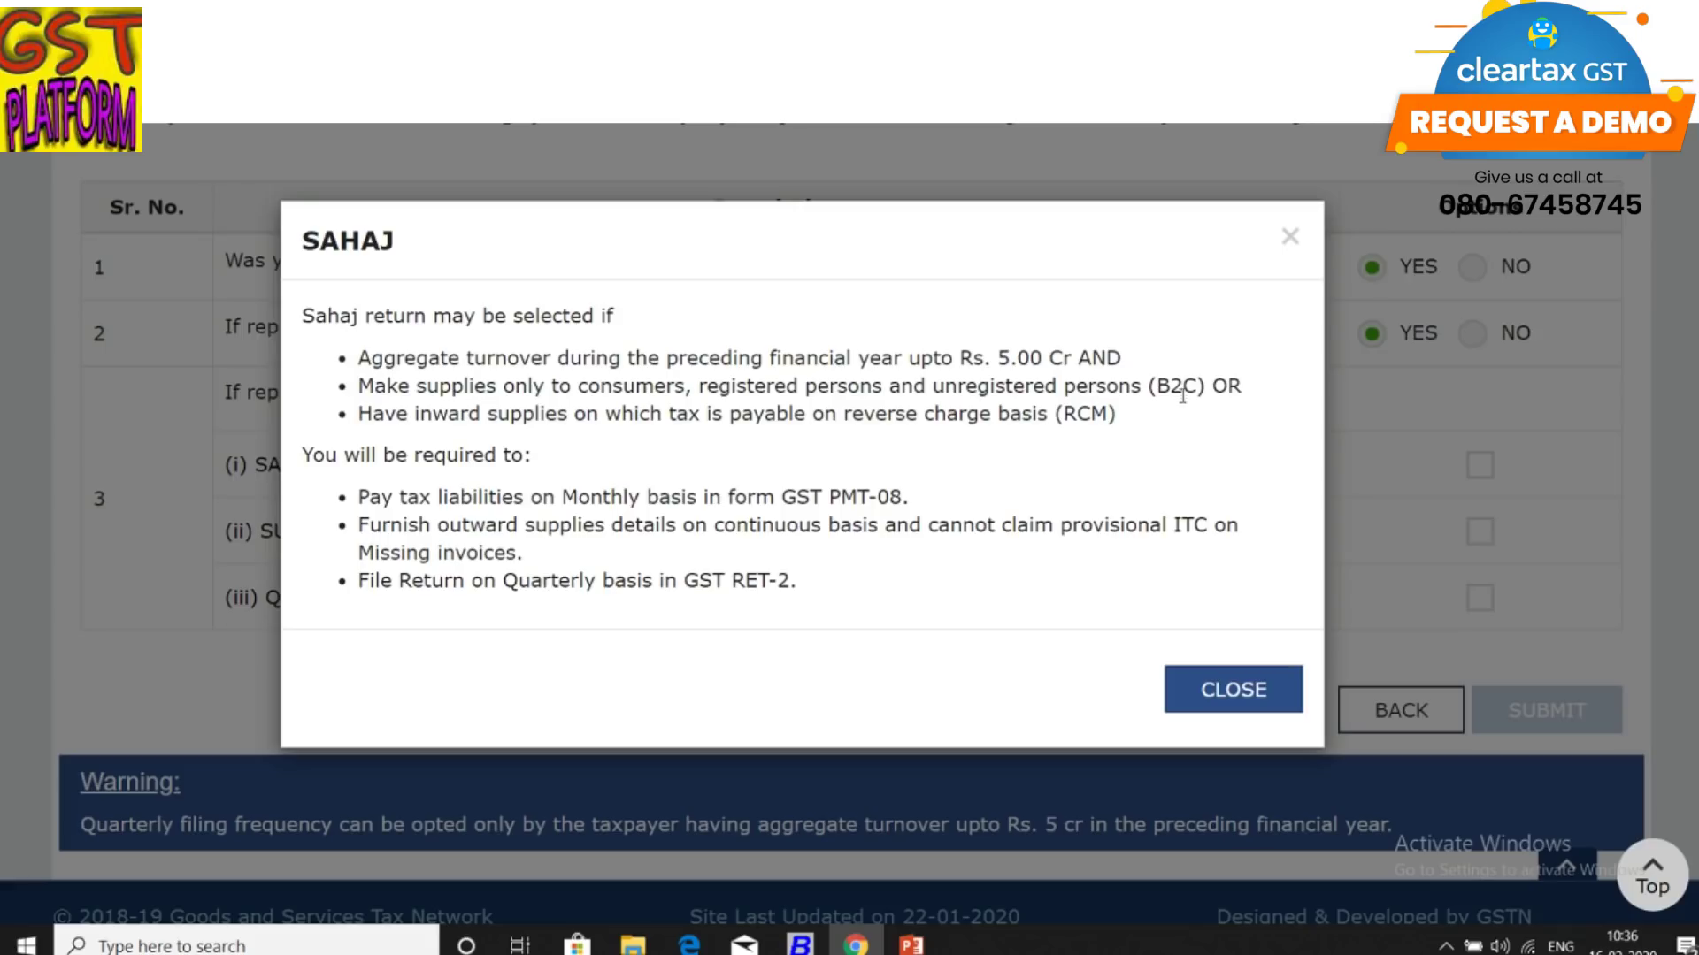
left_click_drag(699, 387, 901, 387)
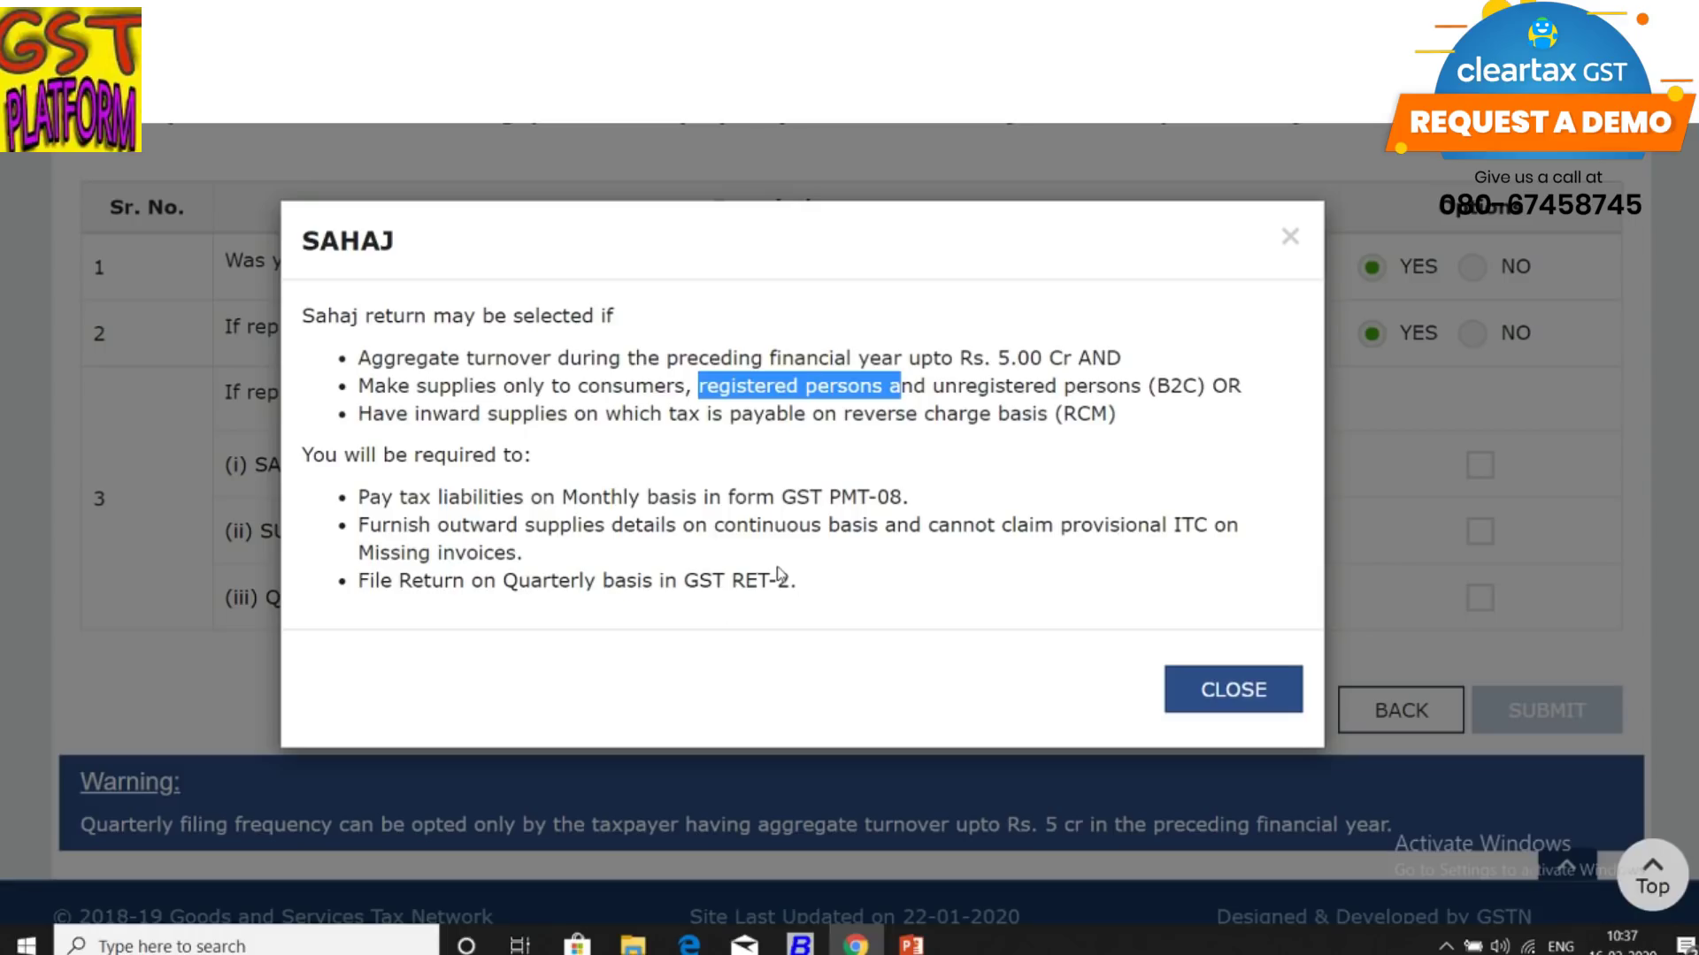
left_click(1277, 684)
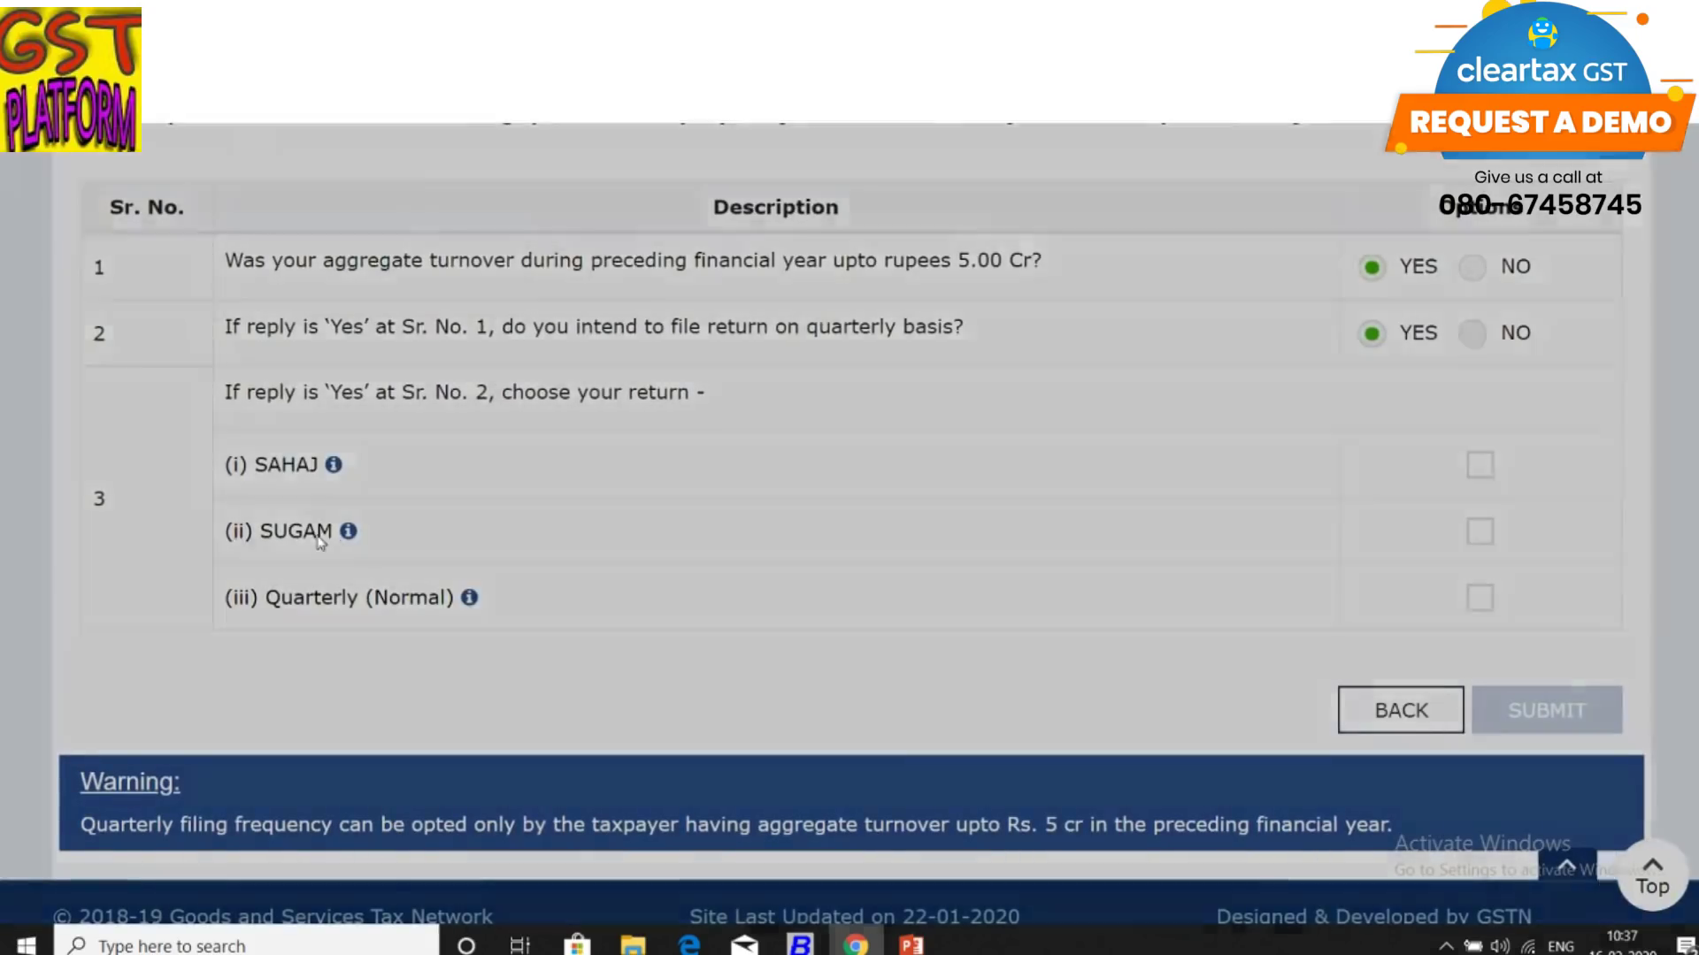
Step: Read the eligibility conditions and filing requirements of the SUGAM and Quarterly (Normal) returns
left_click(348, 531)
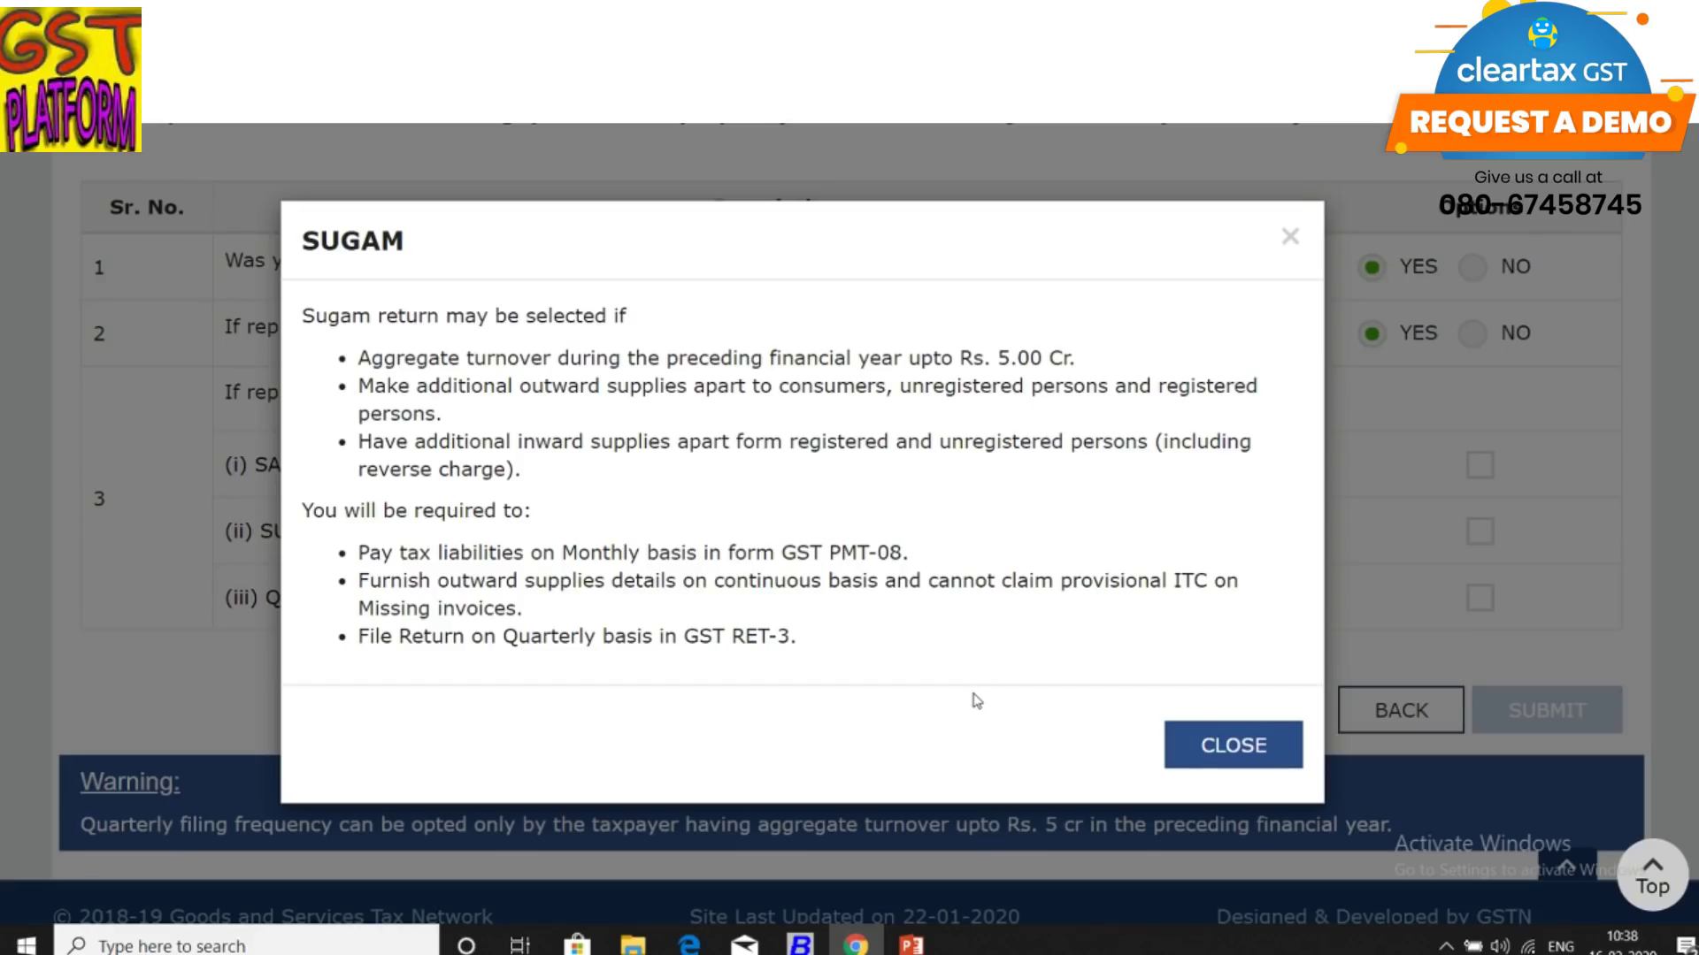
left_click(1170, 715)
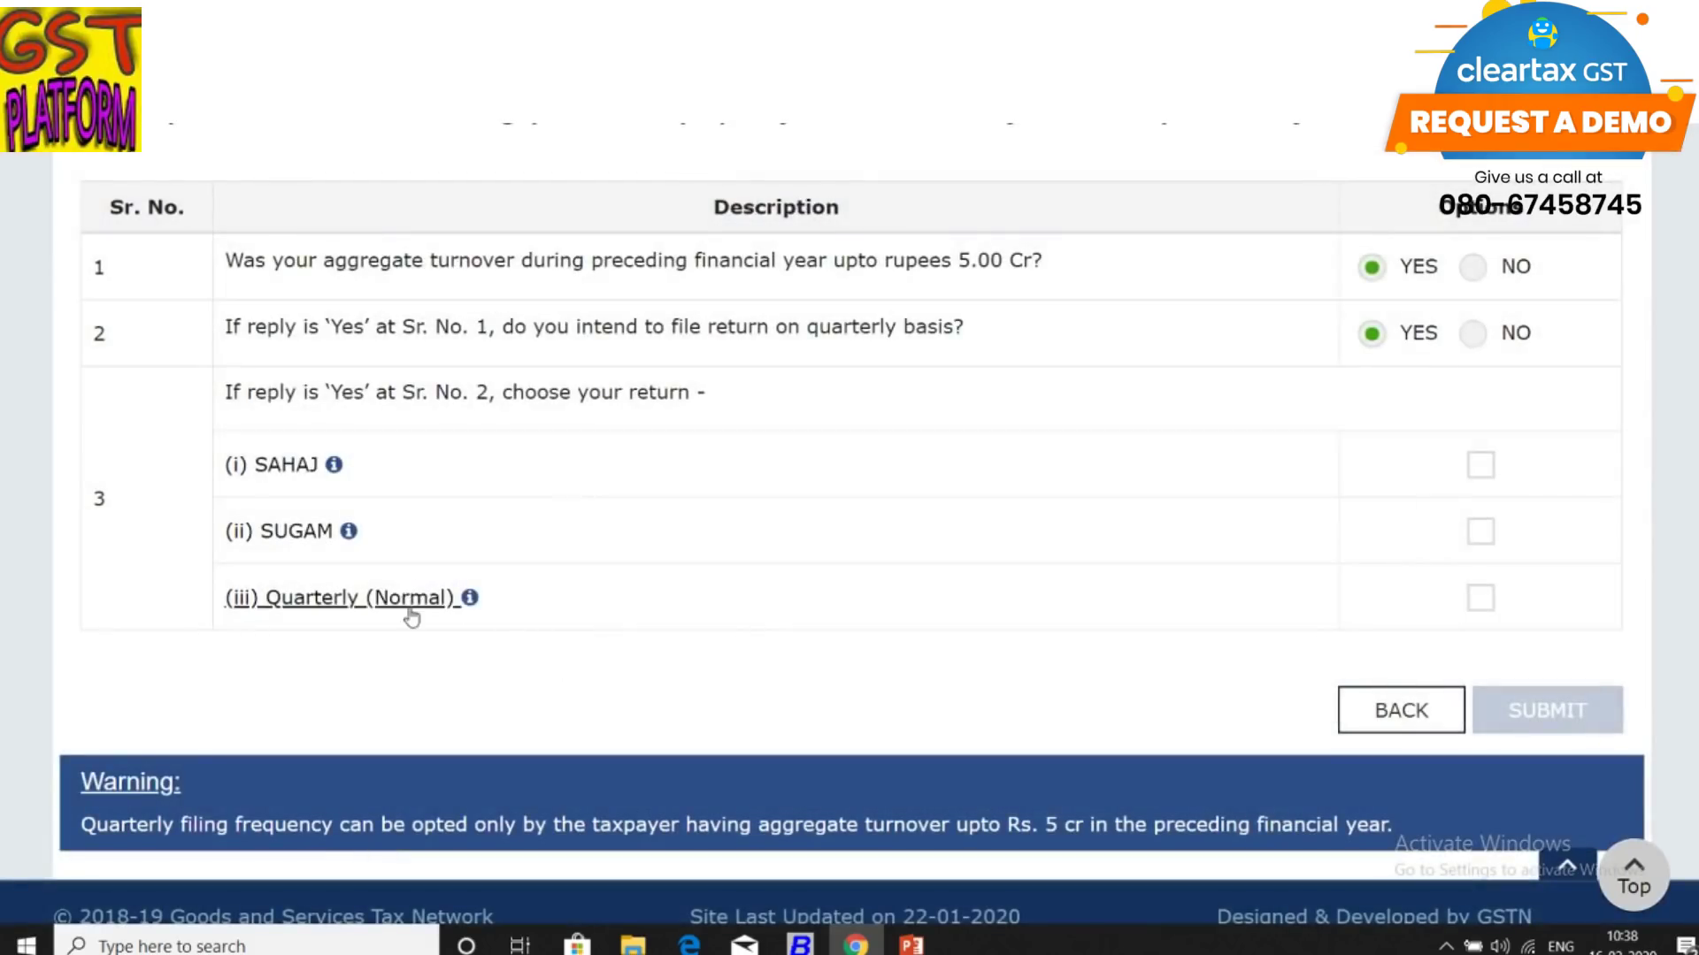
left_click(410, 610)
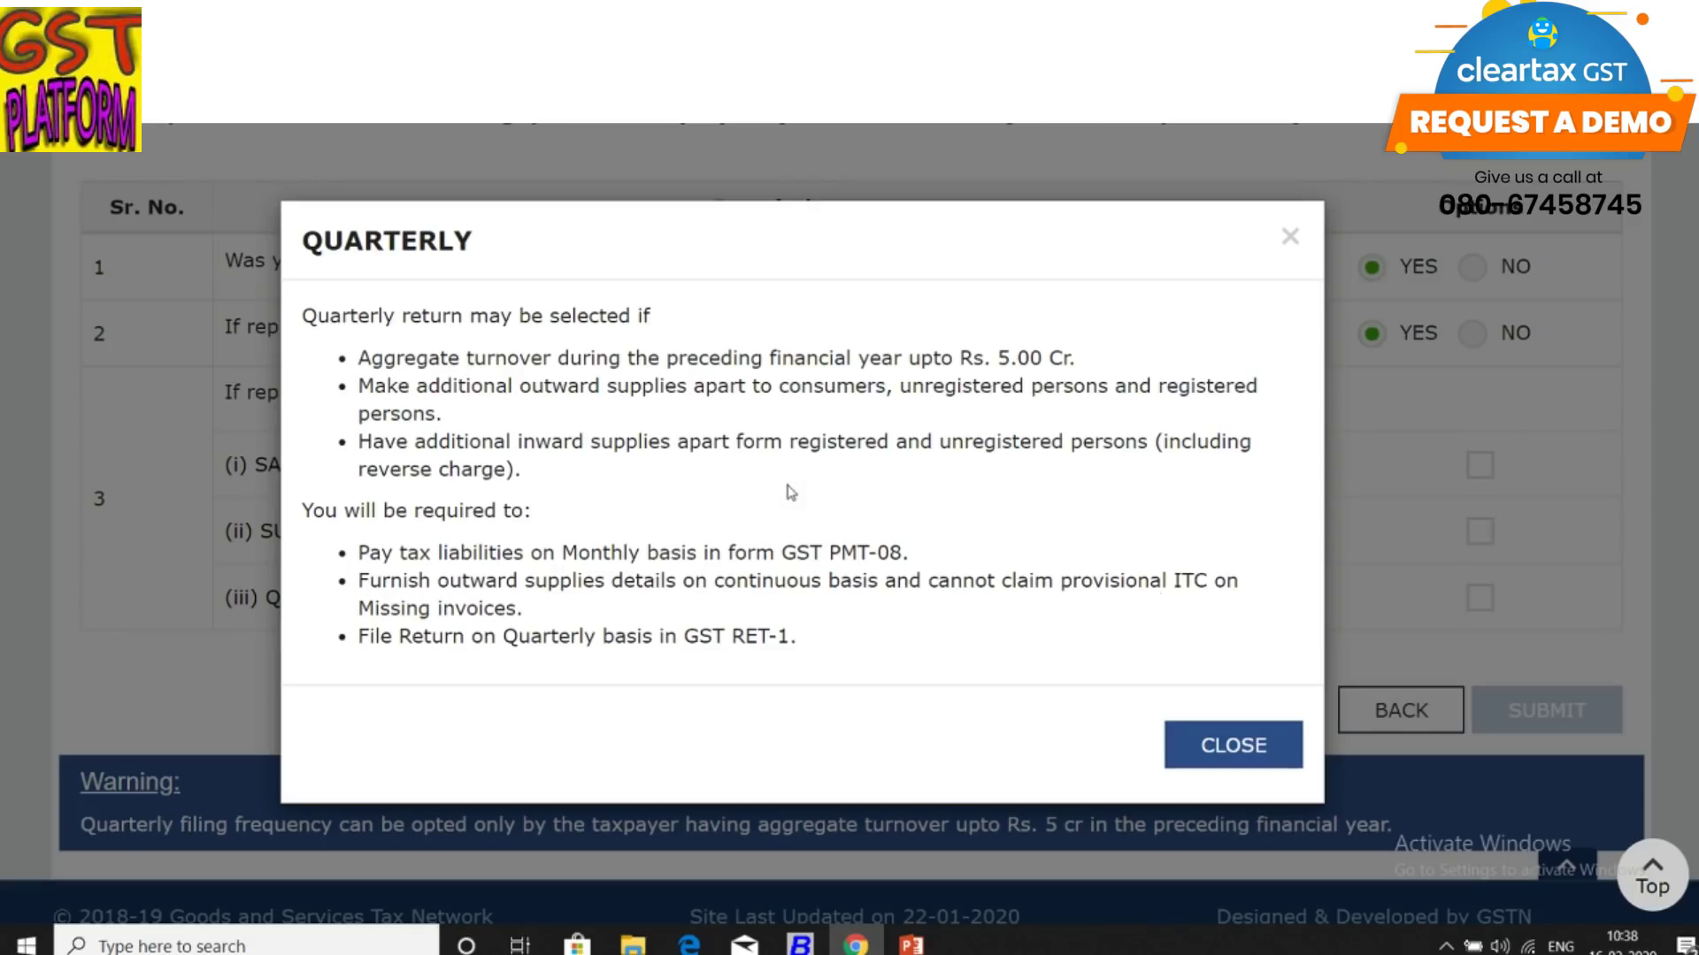
left_click(1264, 759)
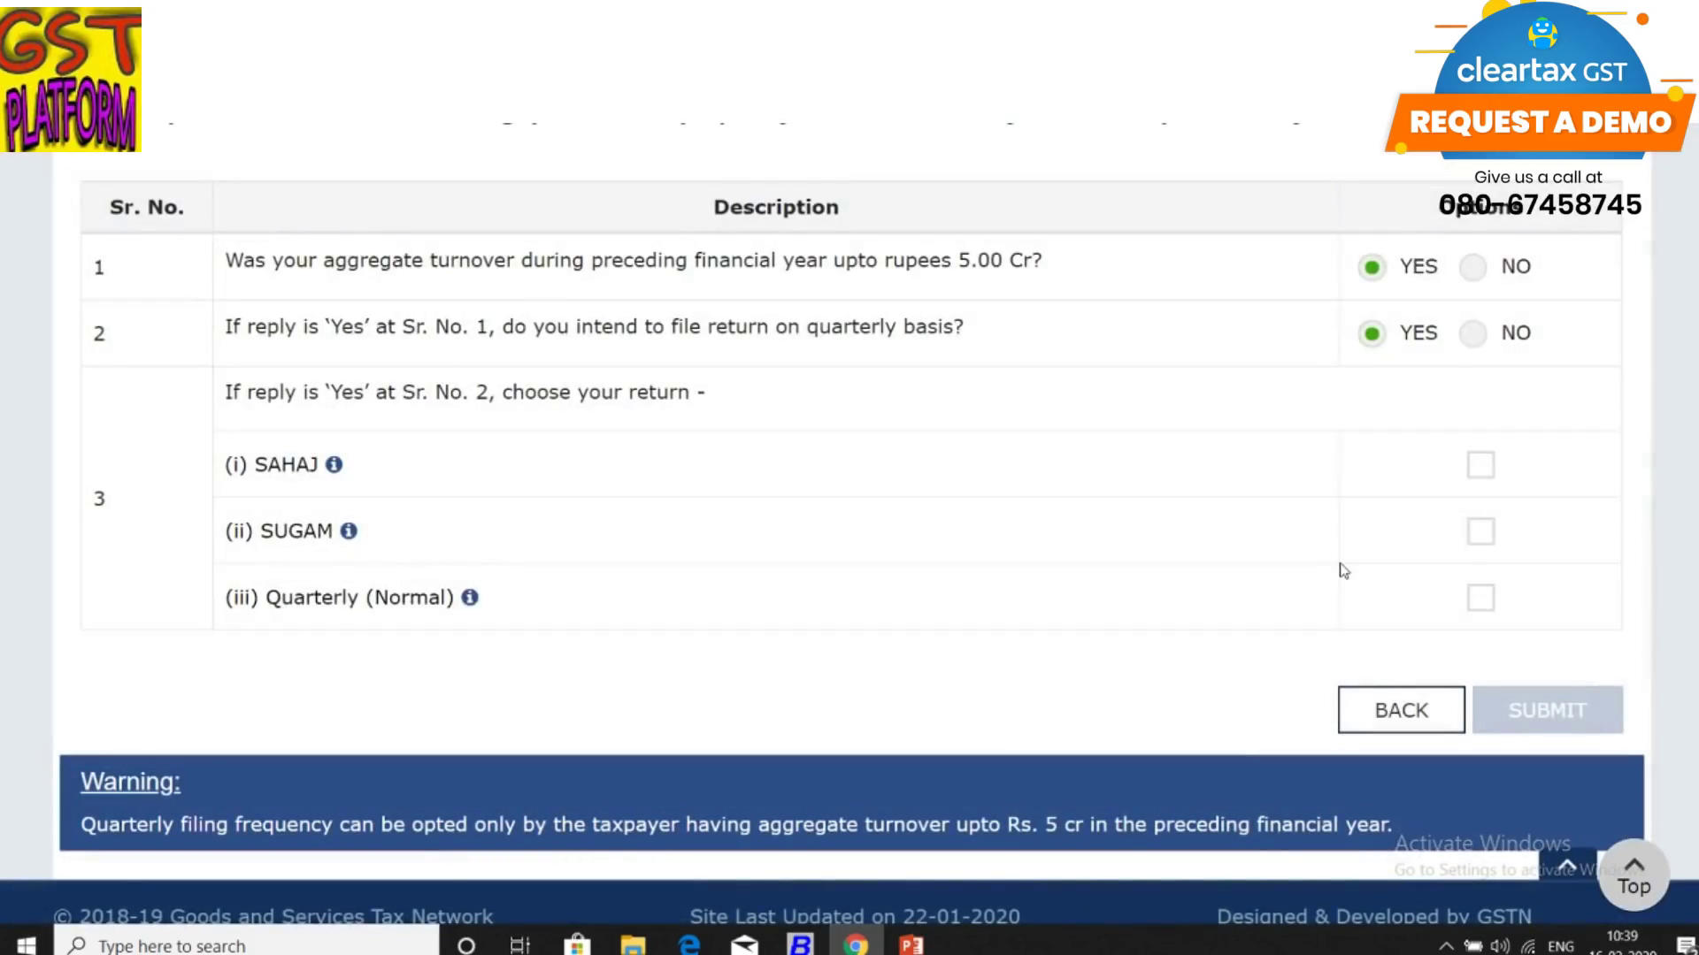
Step: Open the guided questionnaire that helps select the return type
scroll(1342, 571, "up", 1)
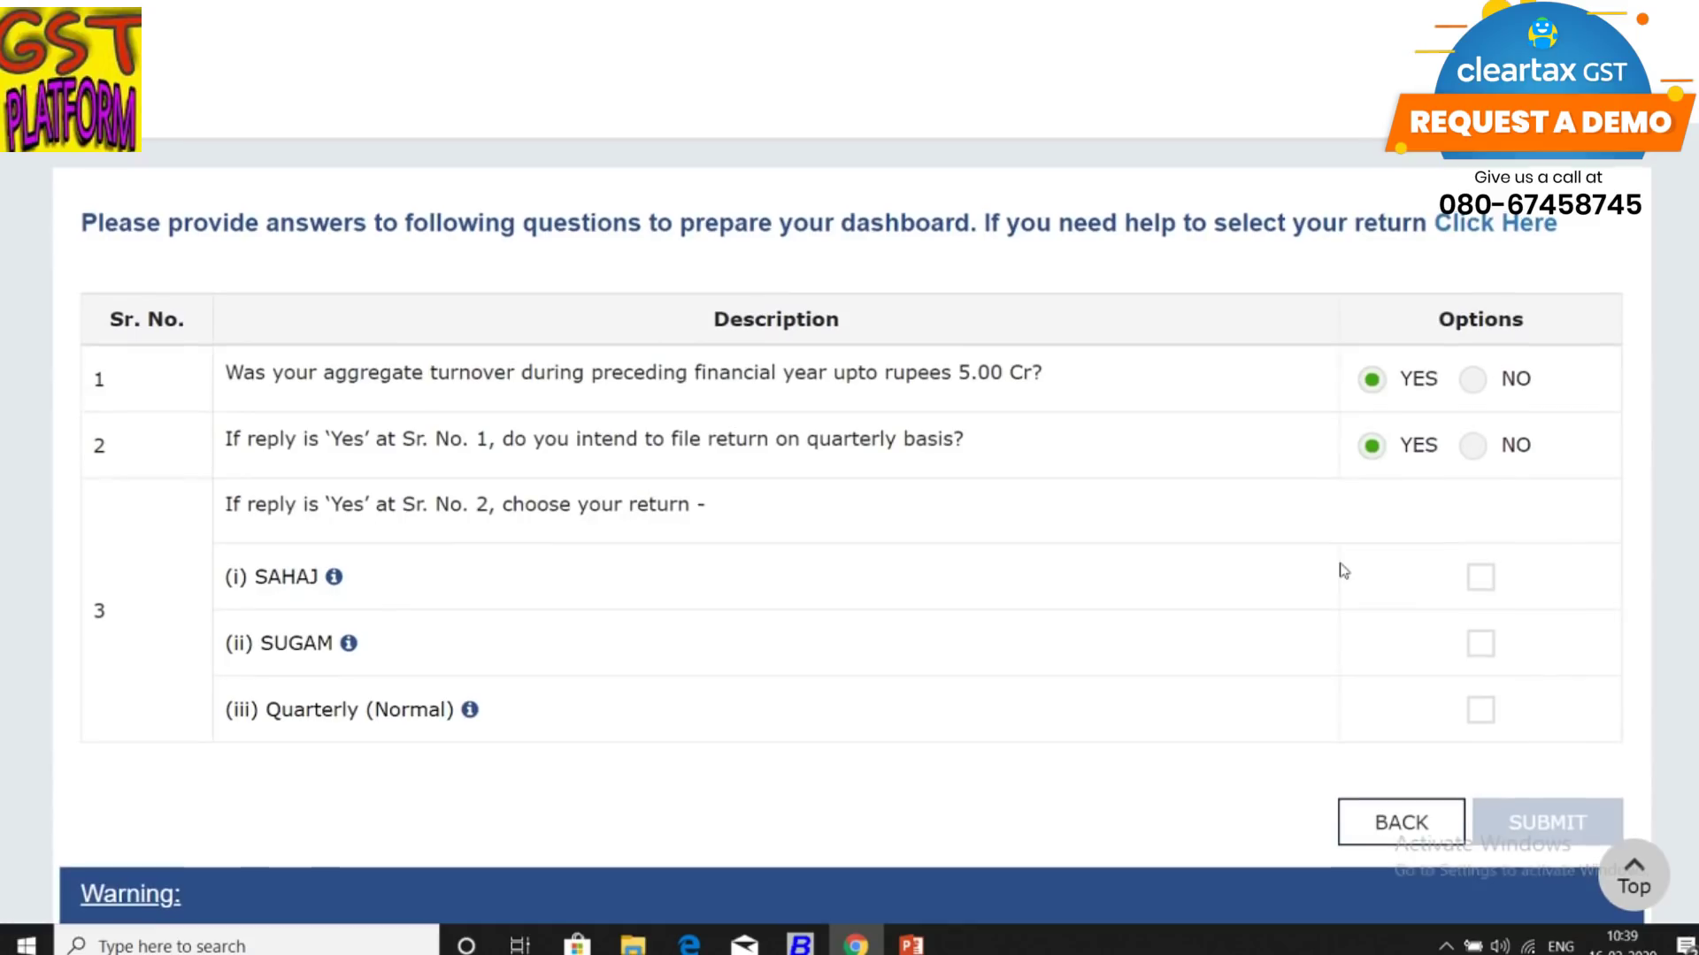
scroll(1377, 379, "up", 1)
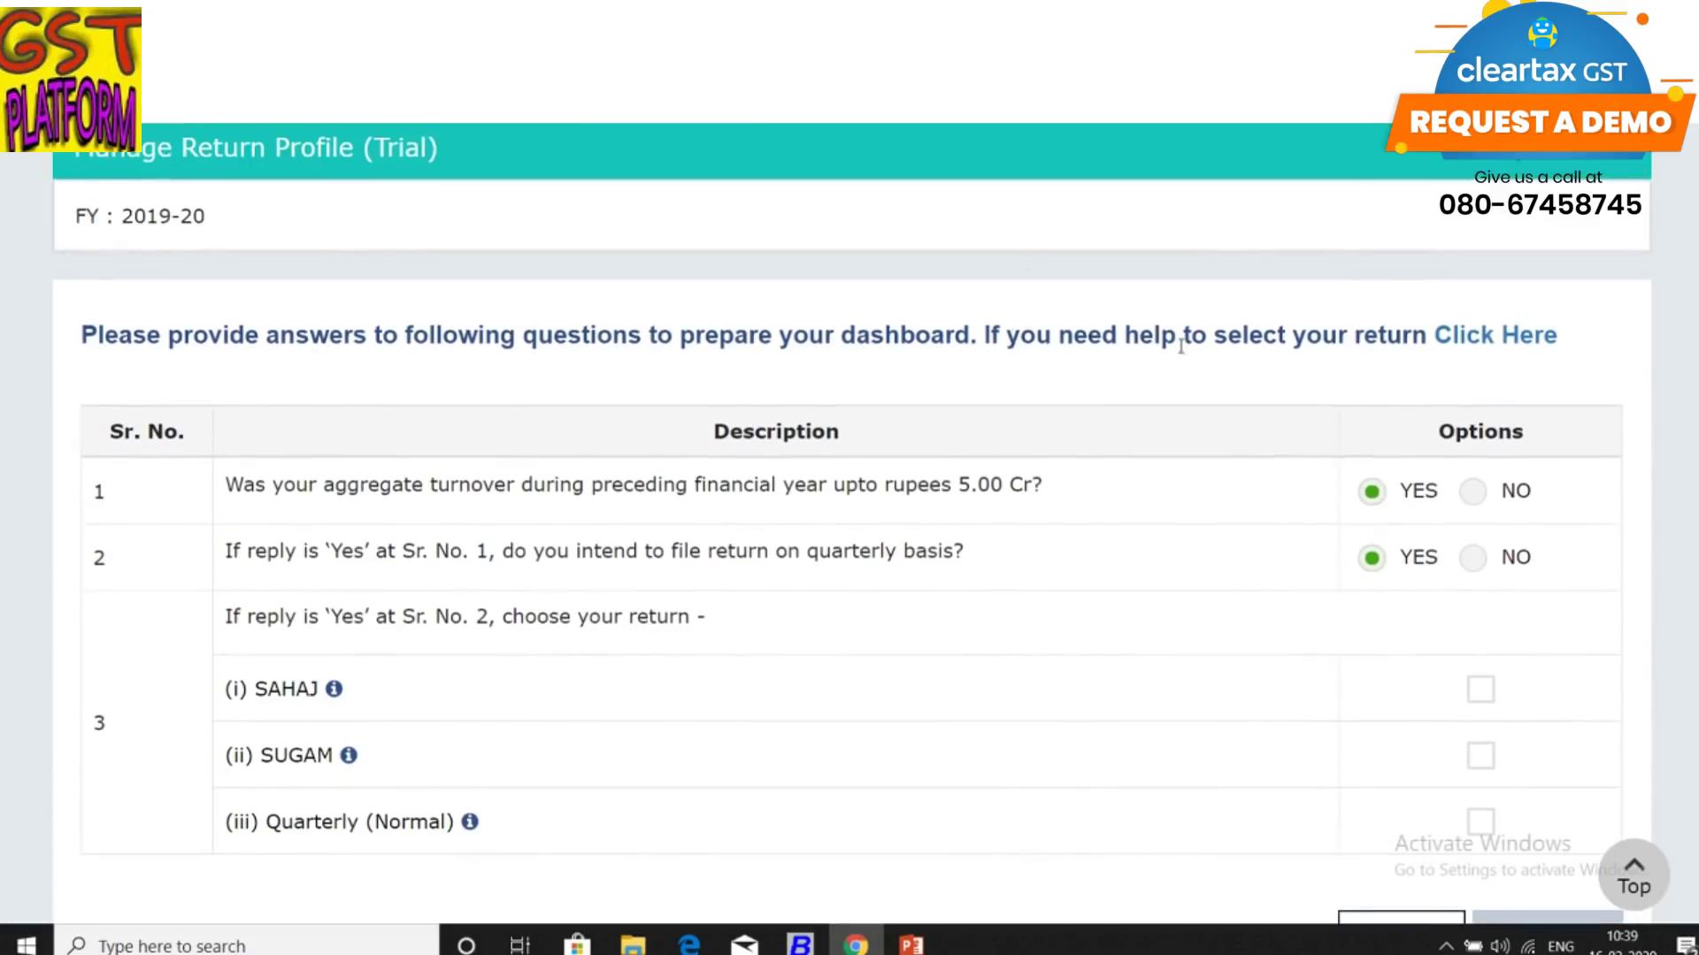
left_click(1486, 341)
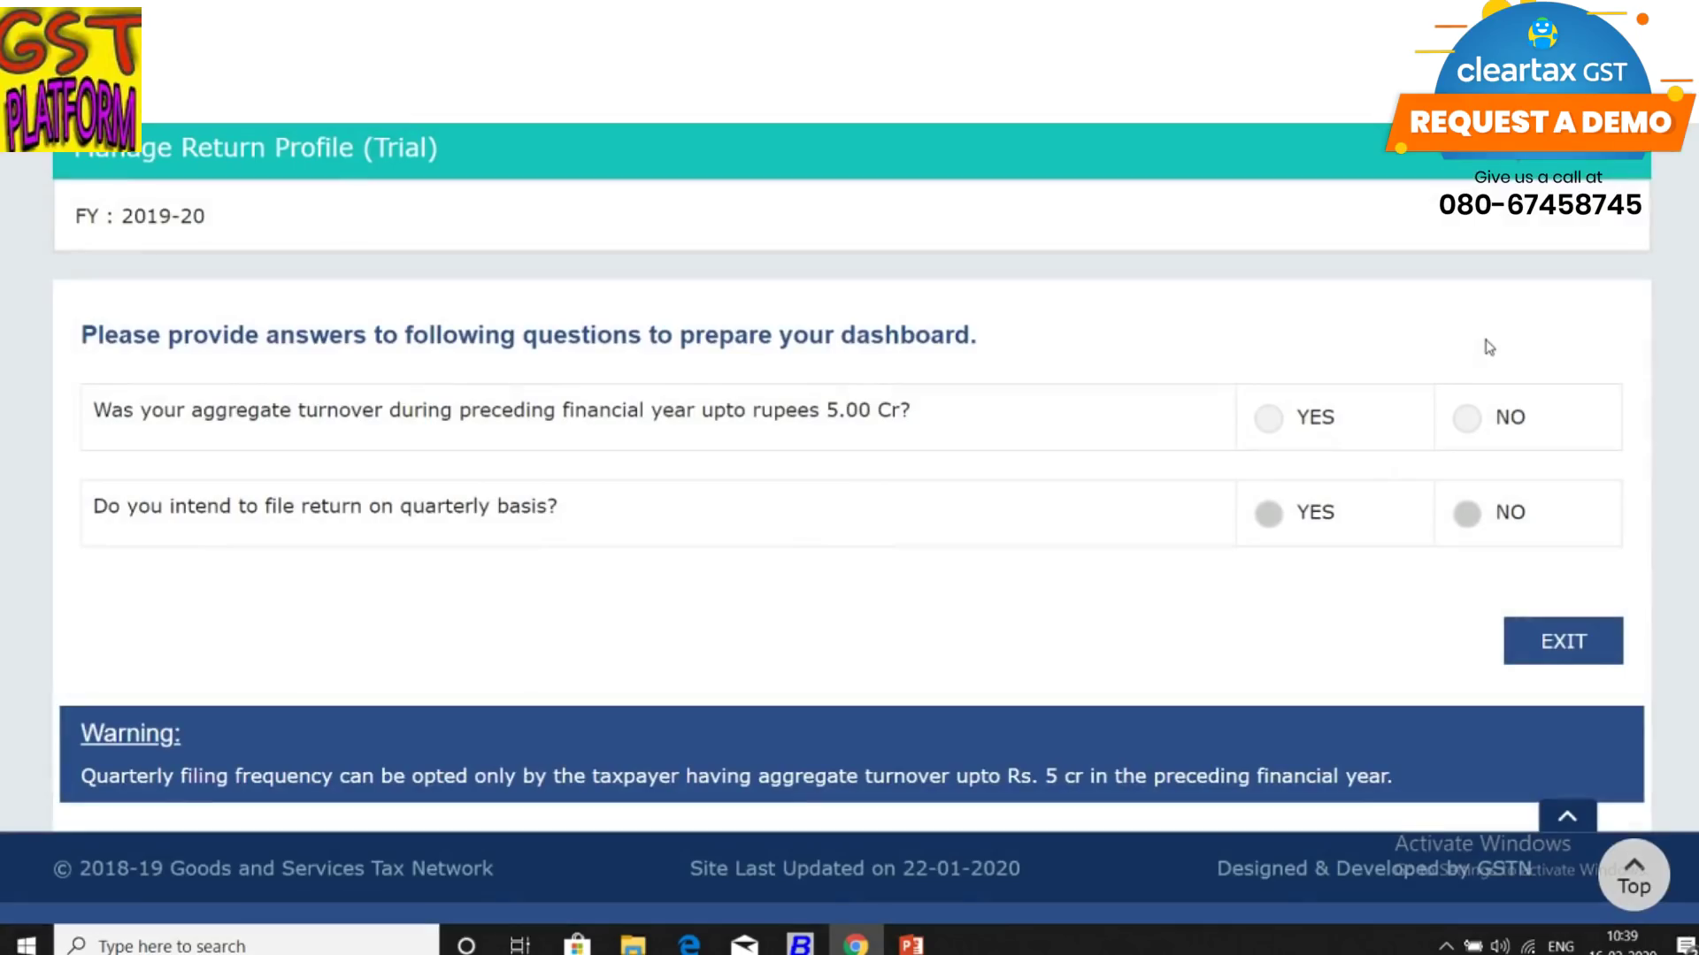
Step: Answer Yes to turnover up to 5.00 Cr and Yes to quarterly filing, and continue to the supply questions
scroll(1486, 349, "down", 1)
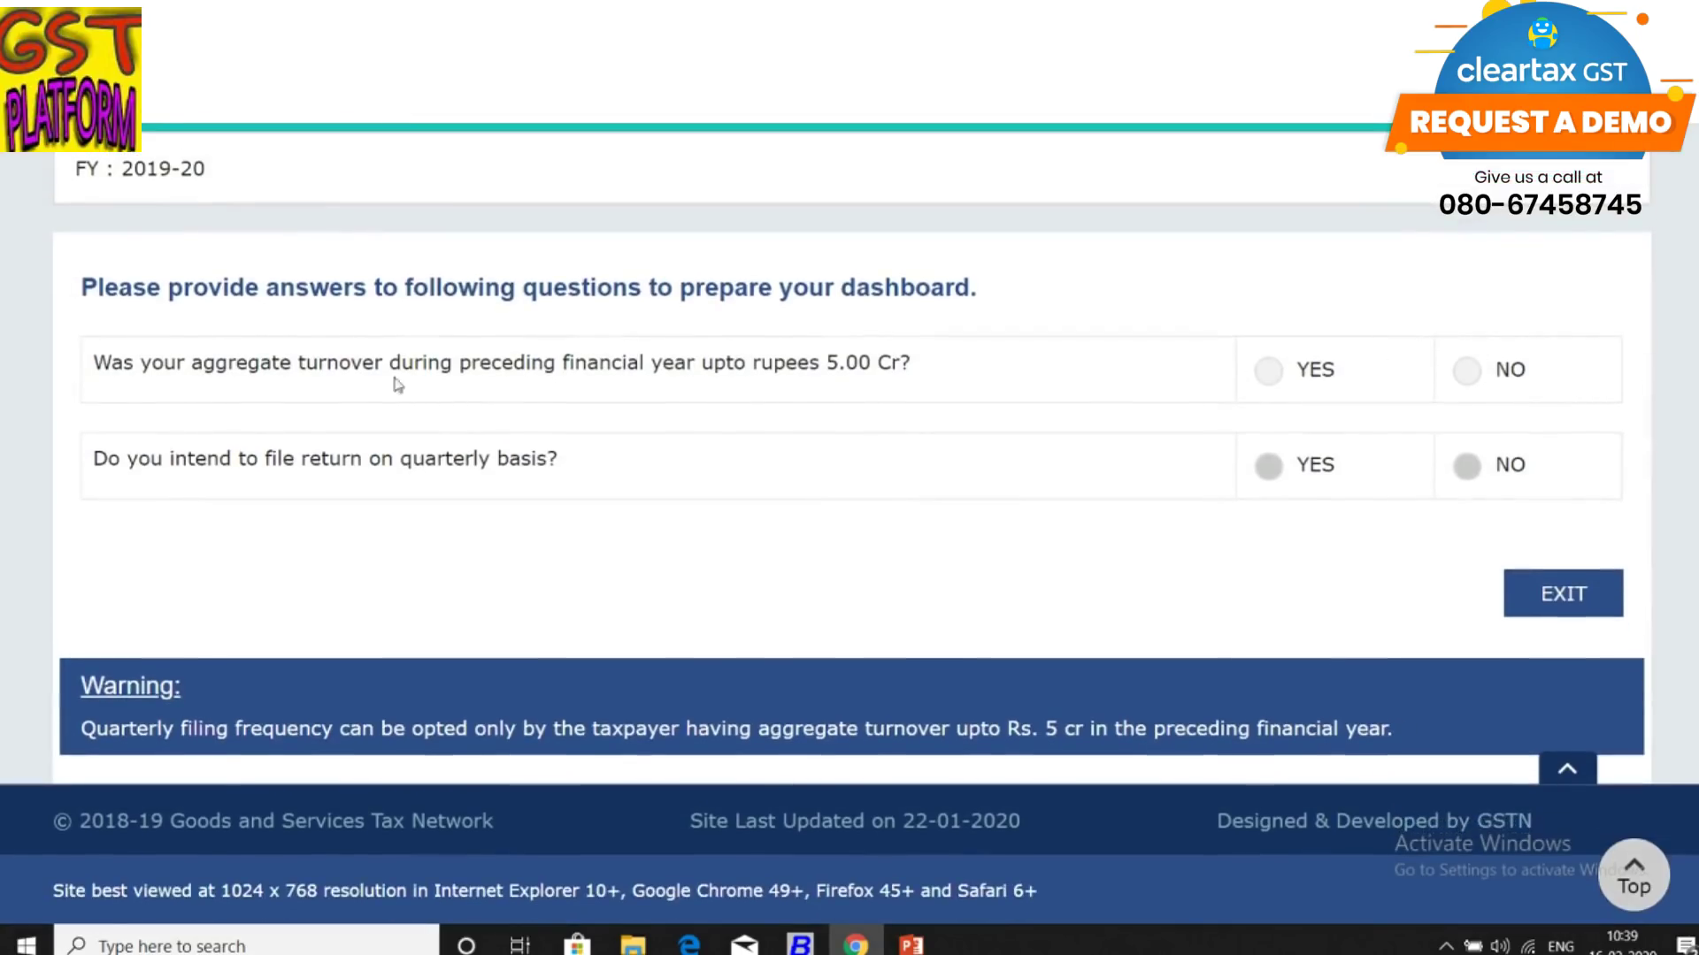
left_click(1270, 375)
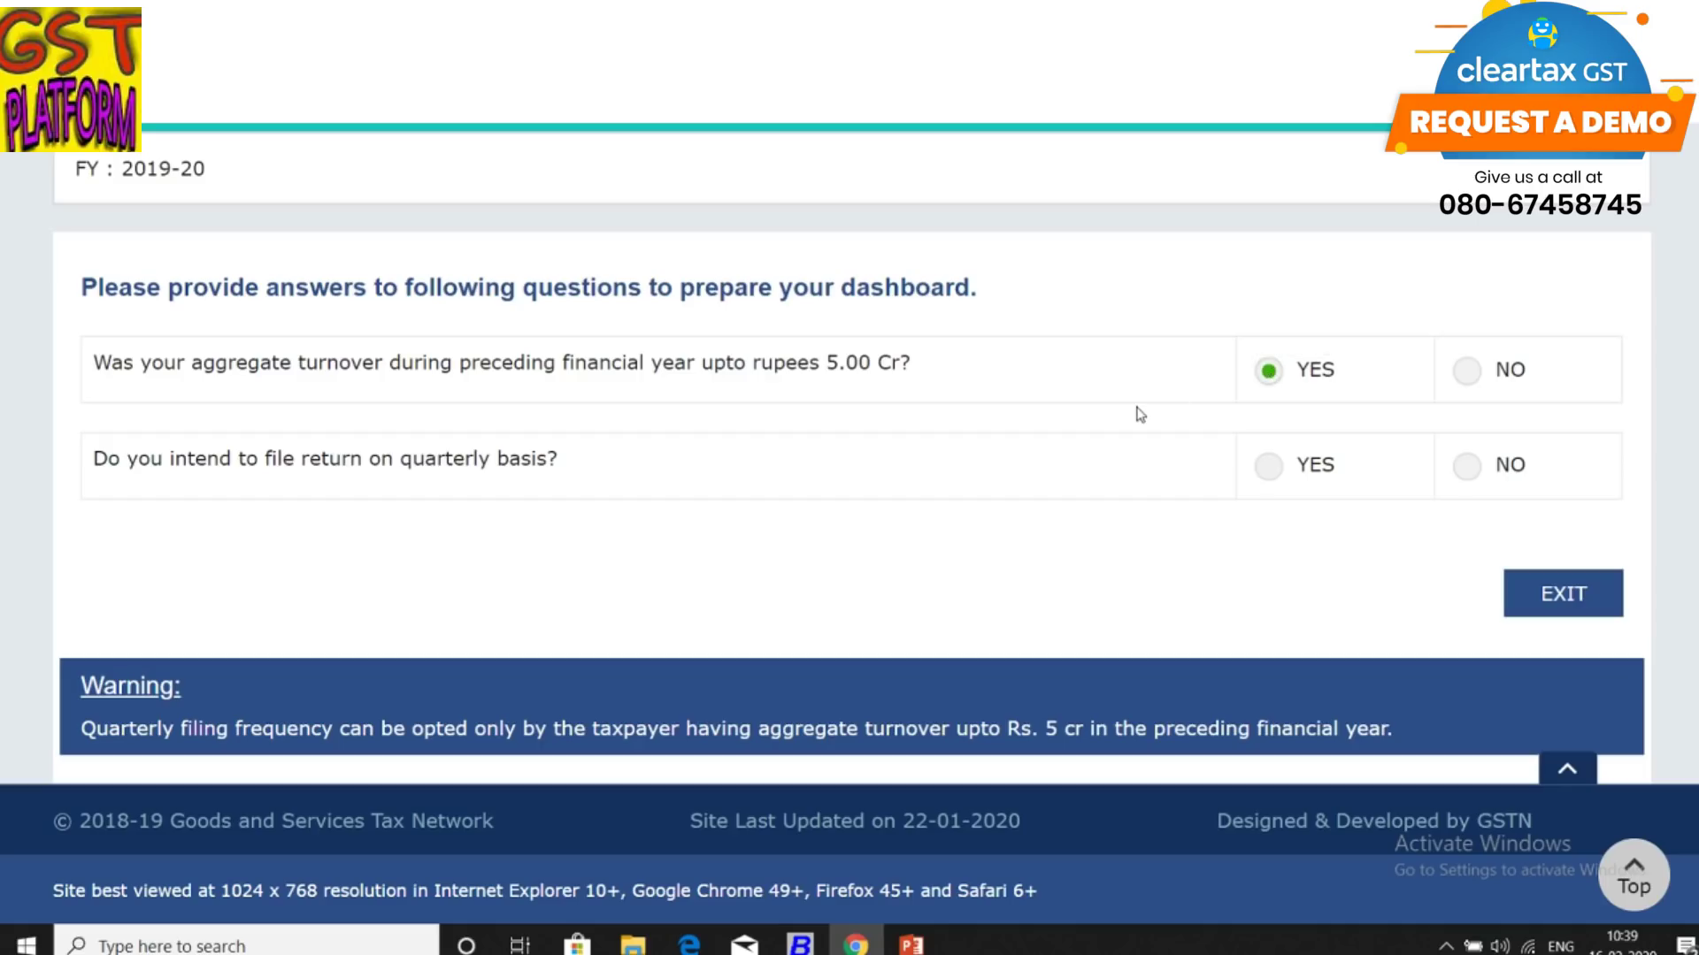
double_click(1269, 475)
left_click(1269, 469)
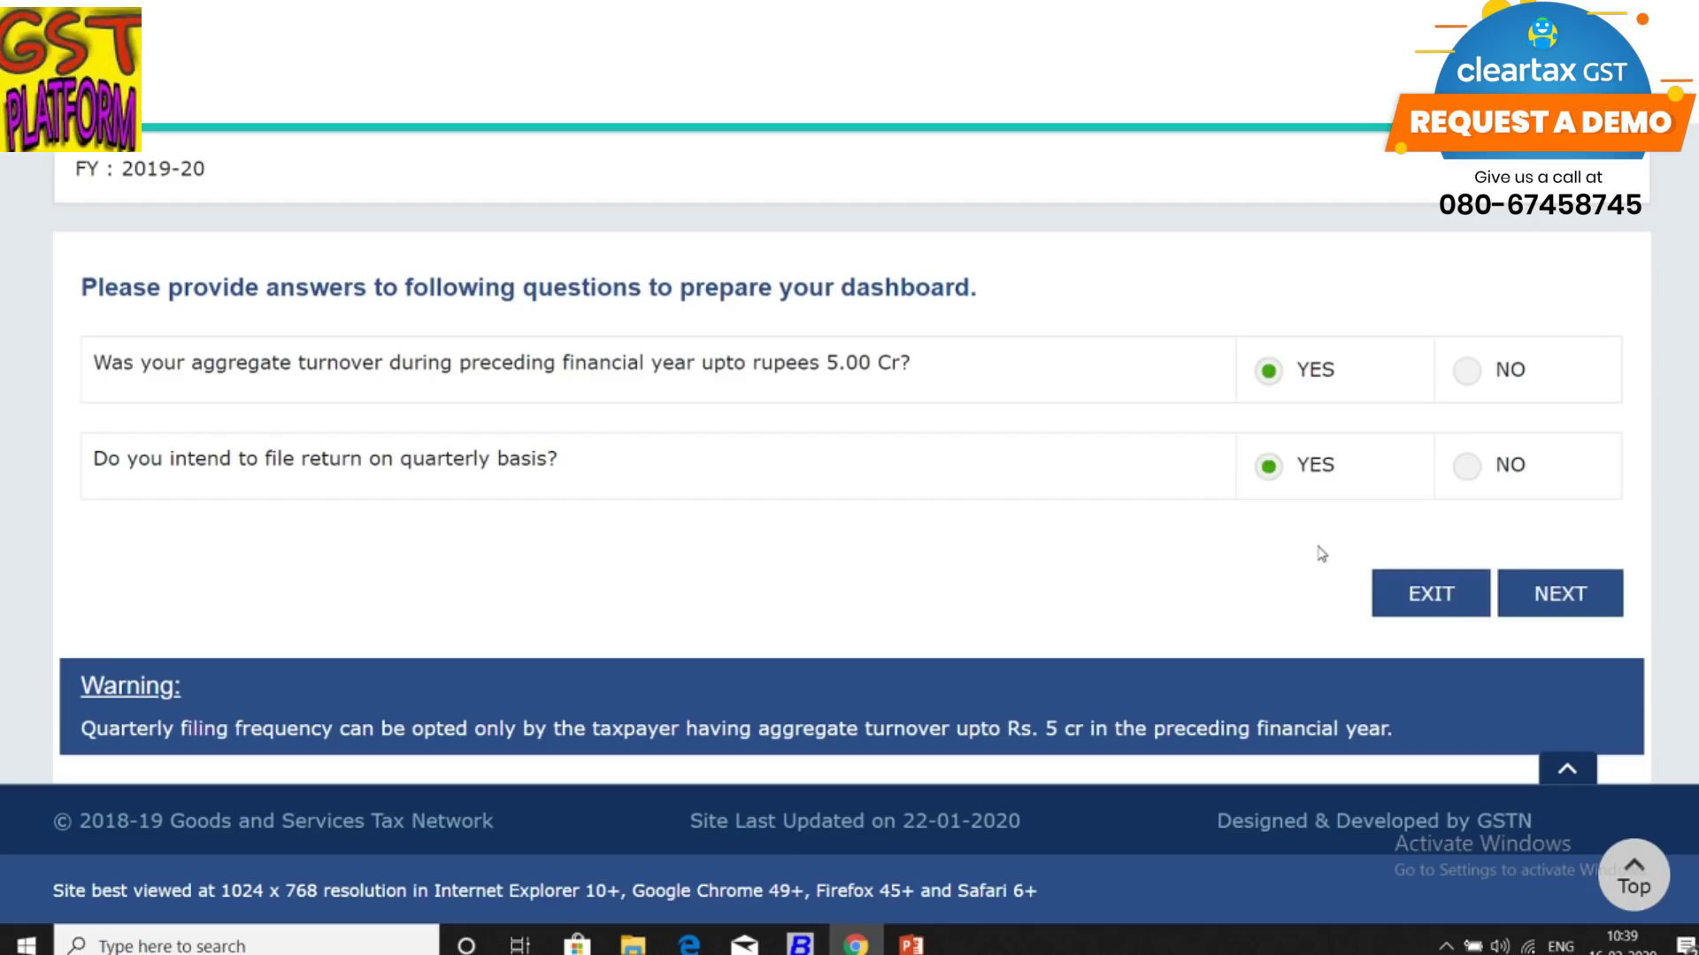
left_click(1566, 586)
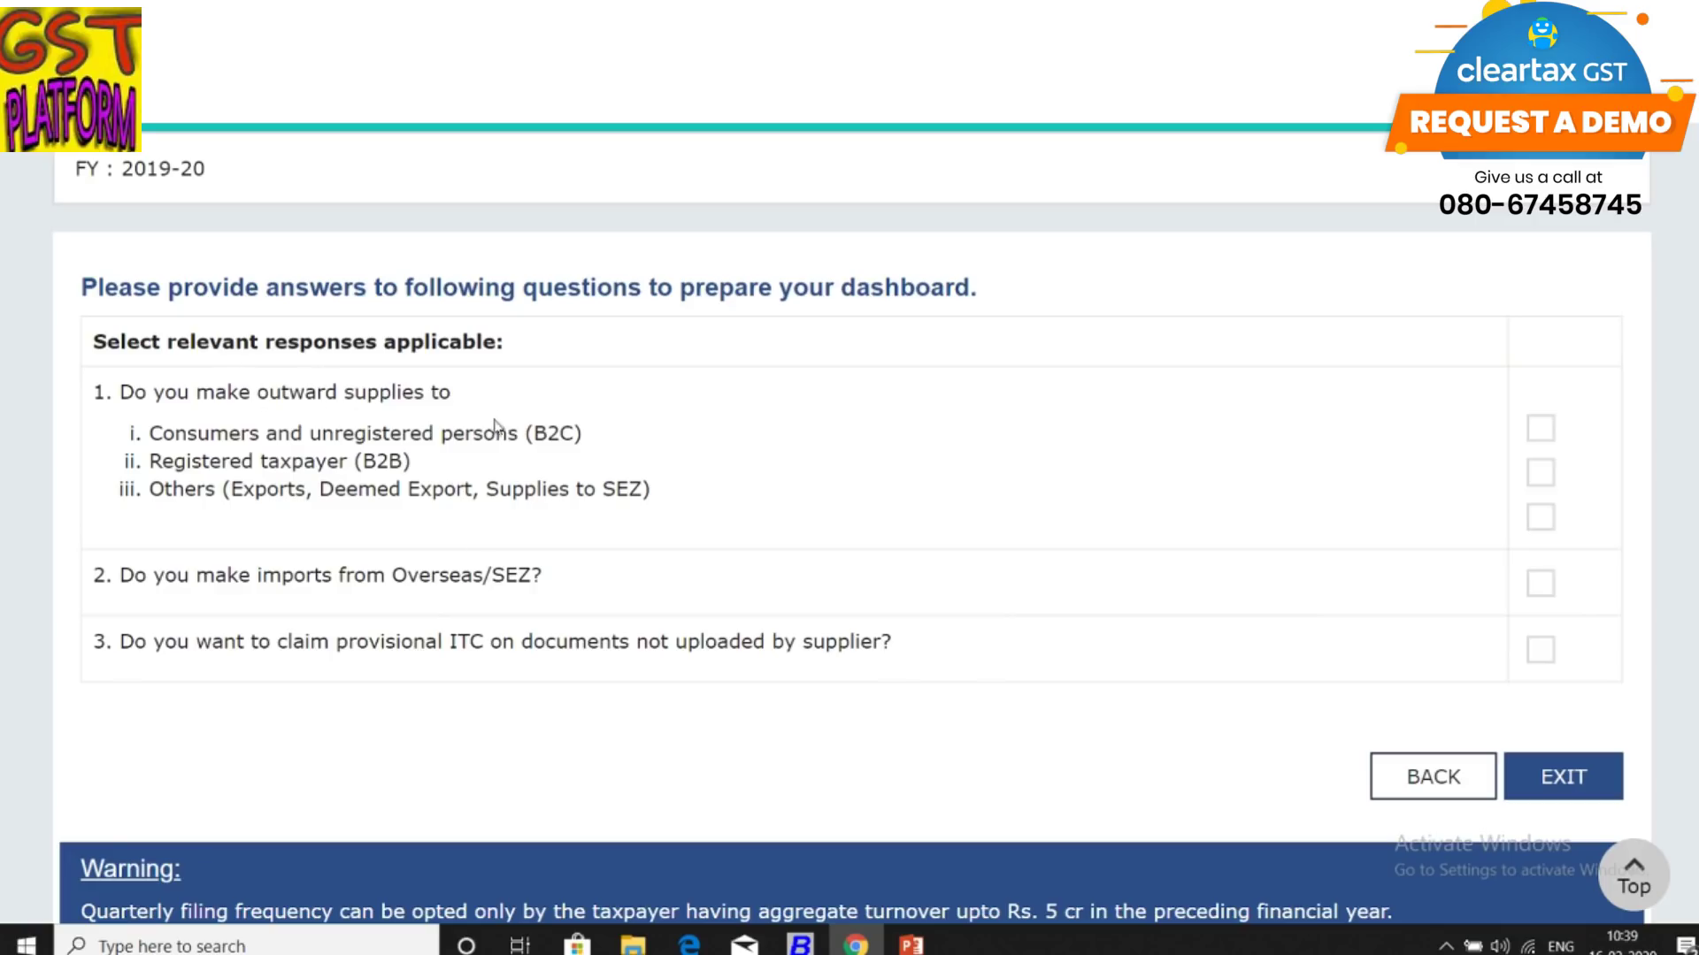
Step: Mark outward supplies to consumers and unregistered persons (B2C) and the provisional ITC claim as applicable, and submit the responses
left_click(1541, 429)
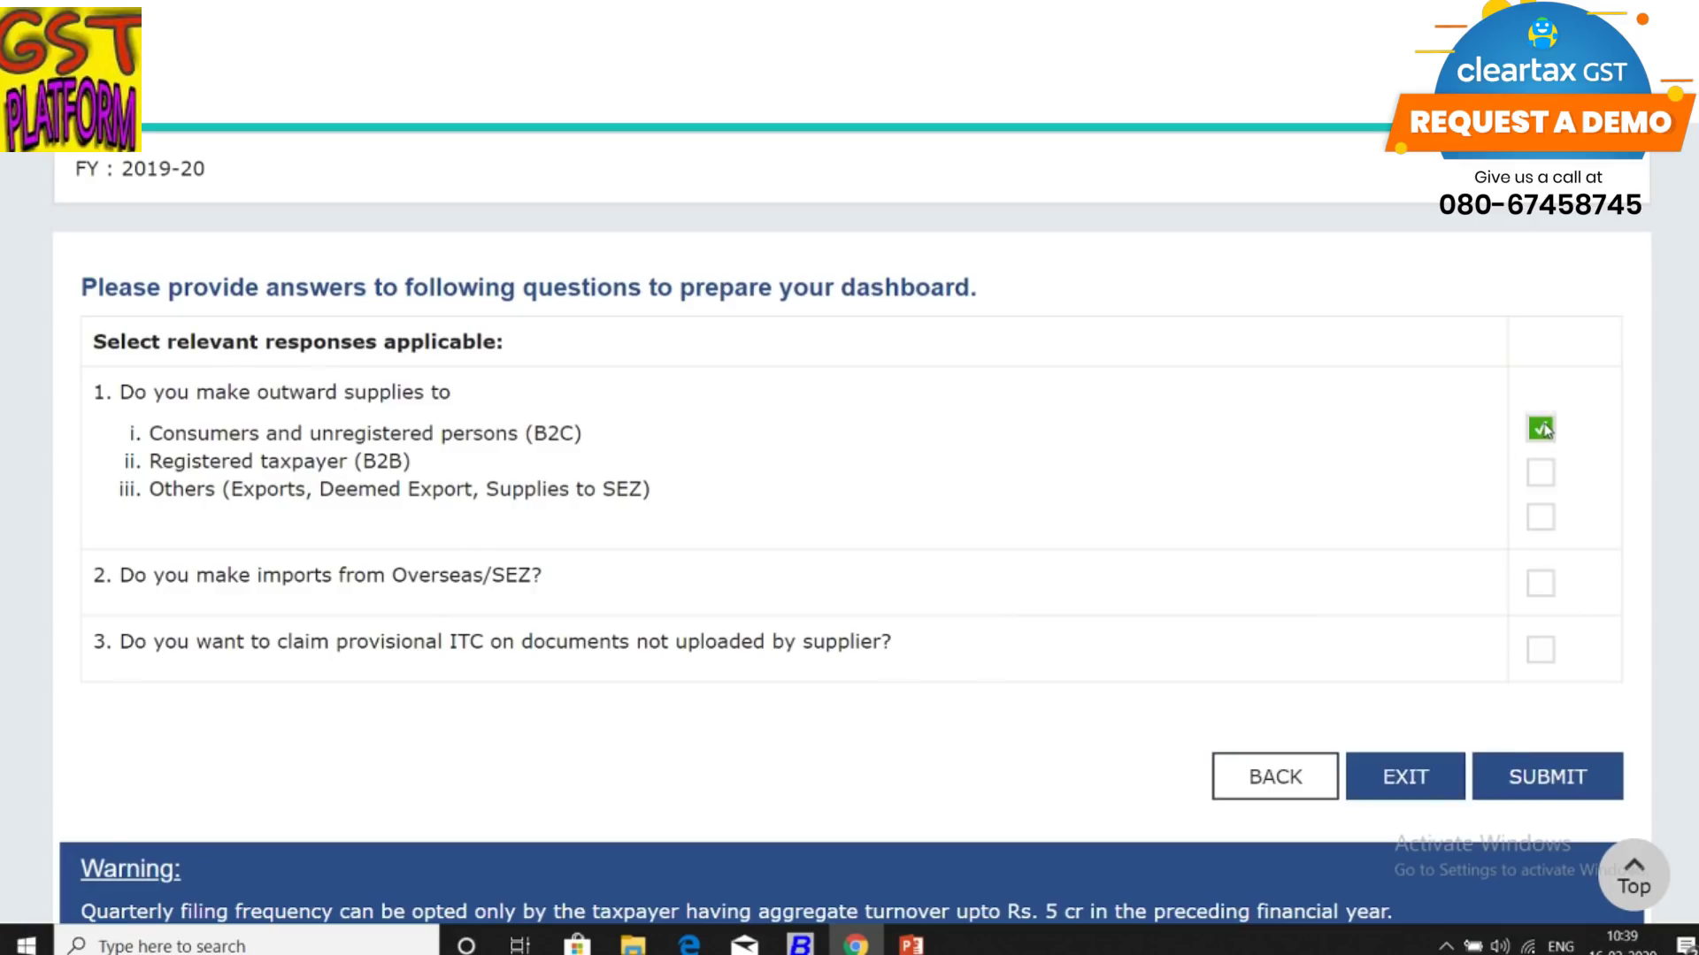
left_click(1539, 648)
left_click(1534, 784)
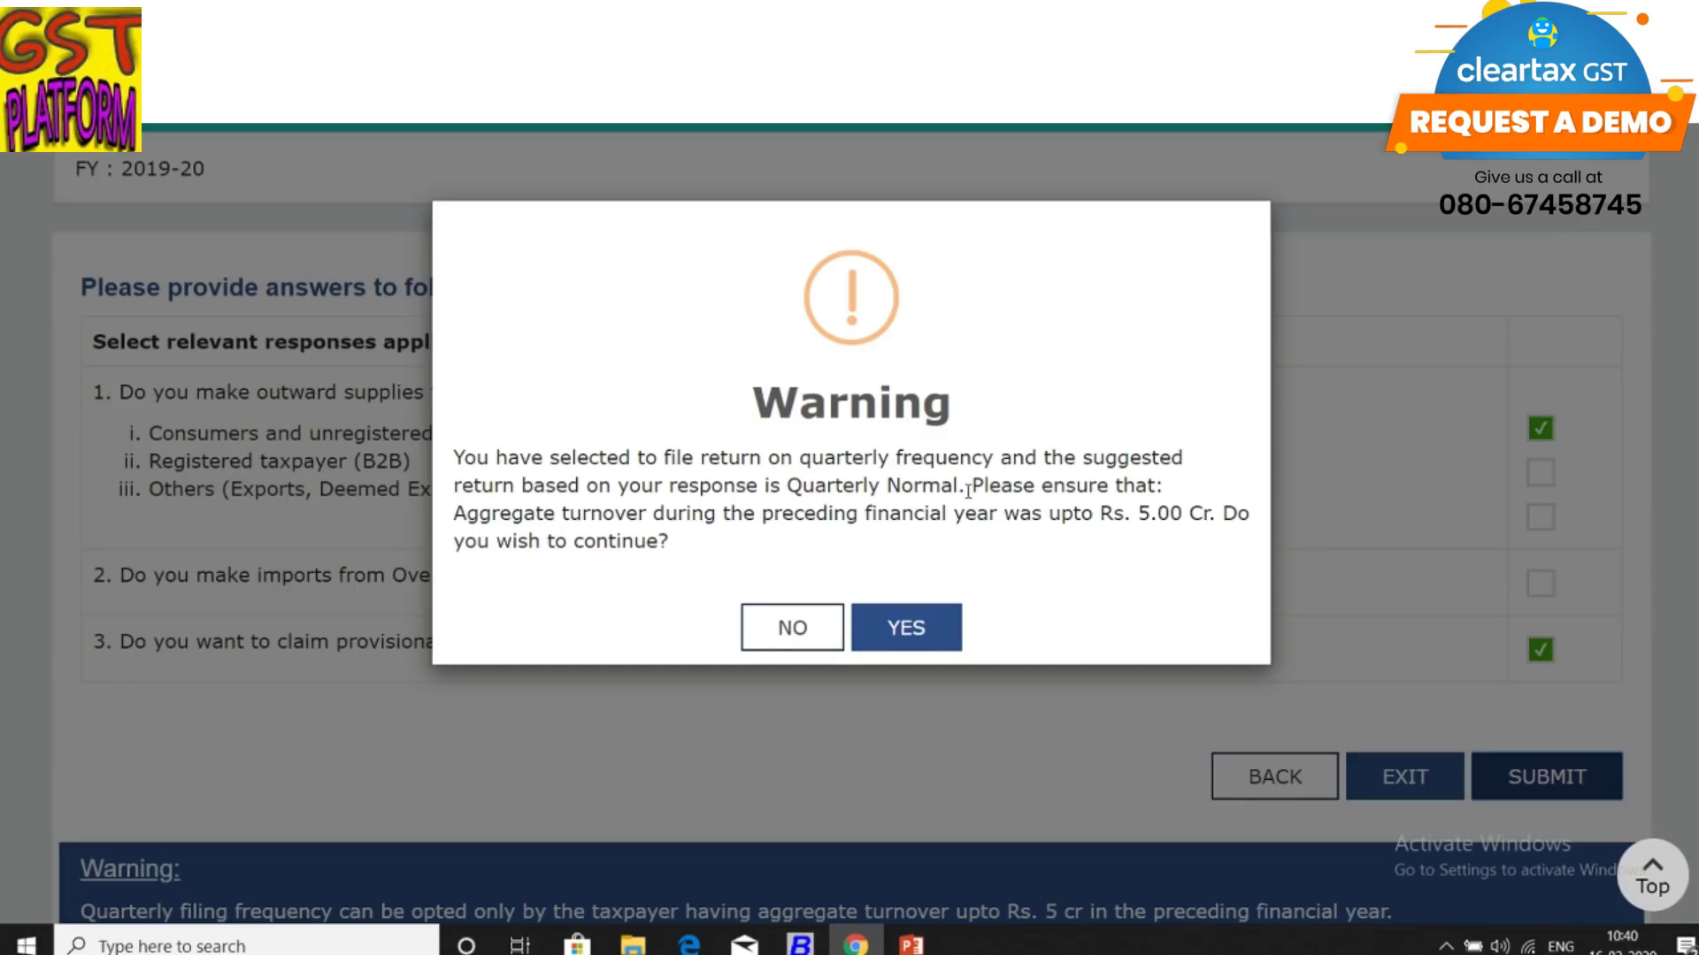
Step: Decline the Quarterly Normal suggestion and resubmit the responses with the provisional ITC claim unselected
left_click(791, 626)
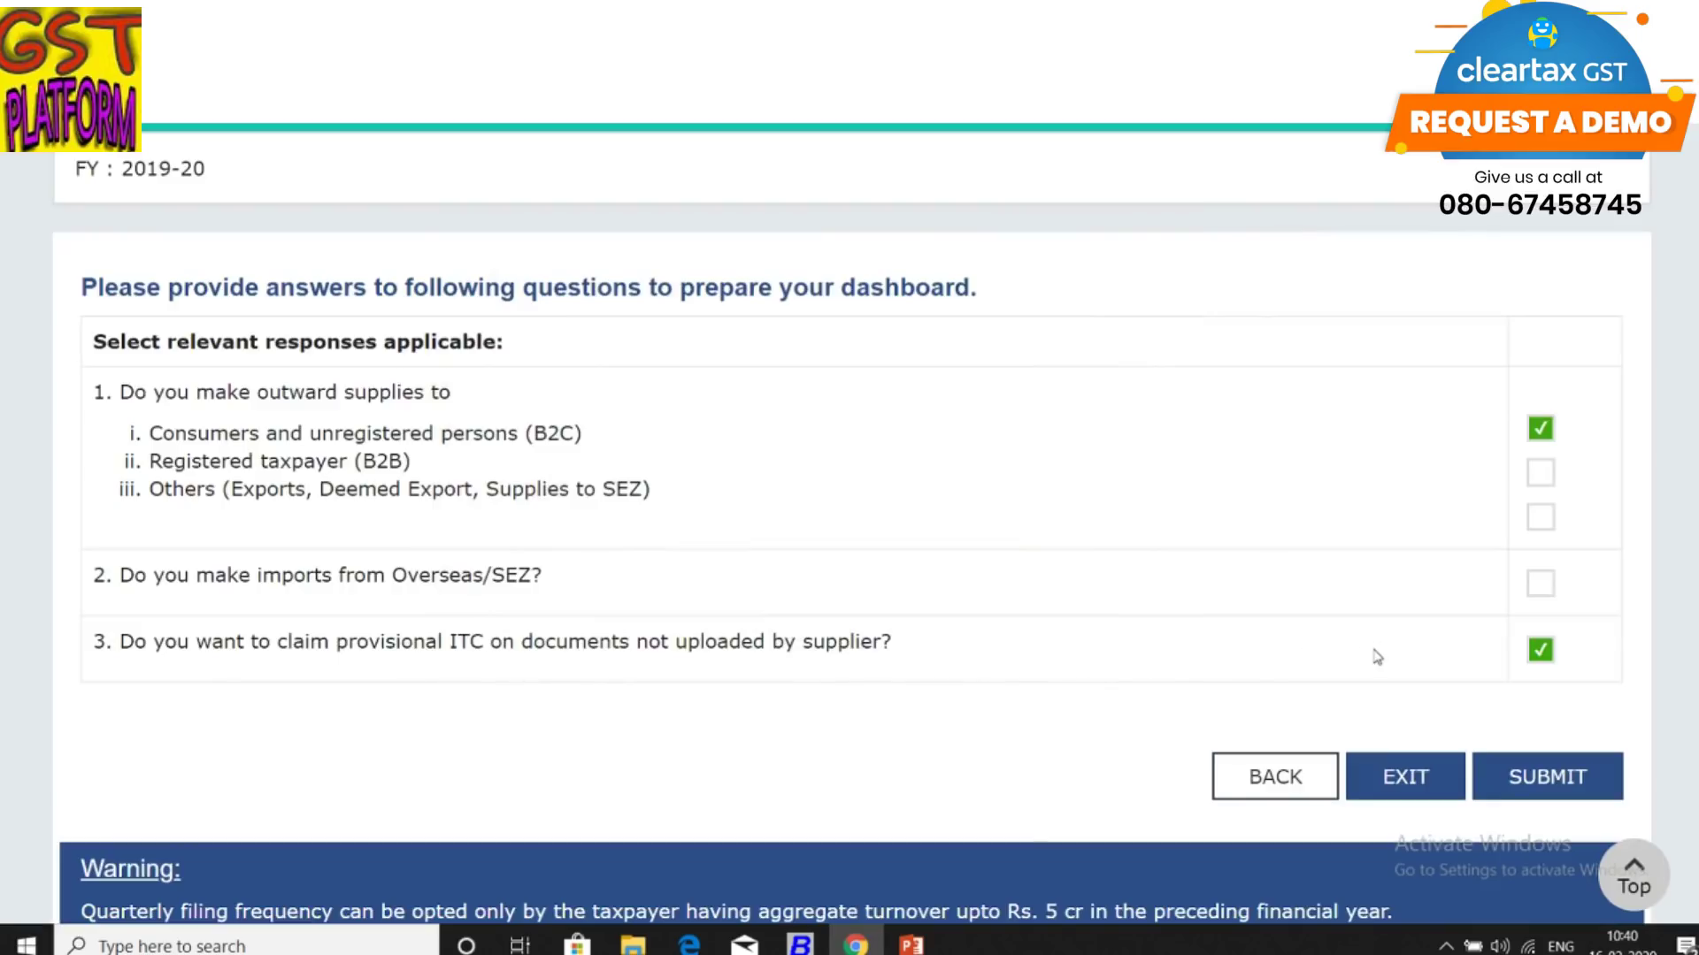
left_click(1550, 650)
left_click(1522, 778)
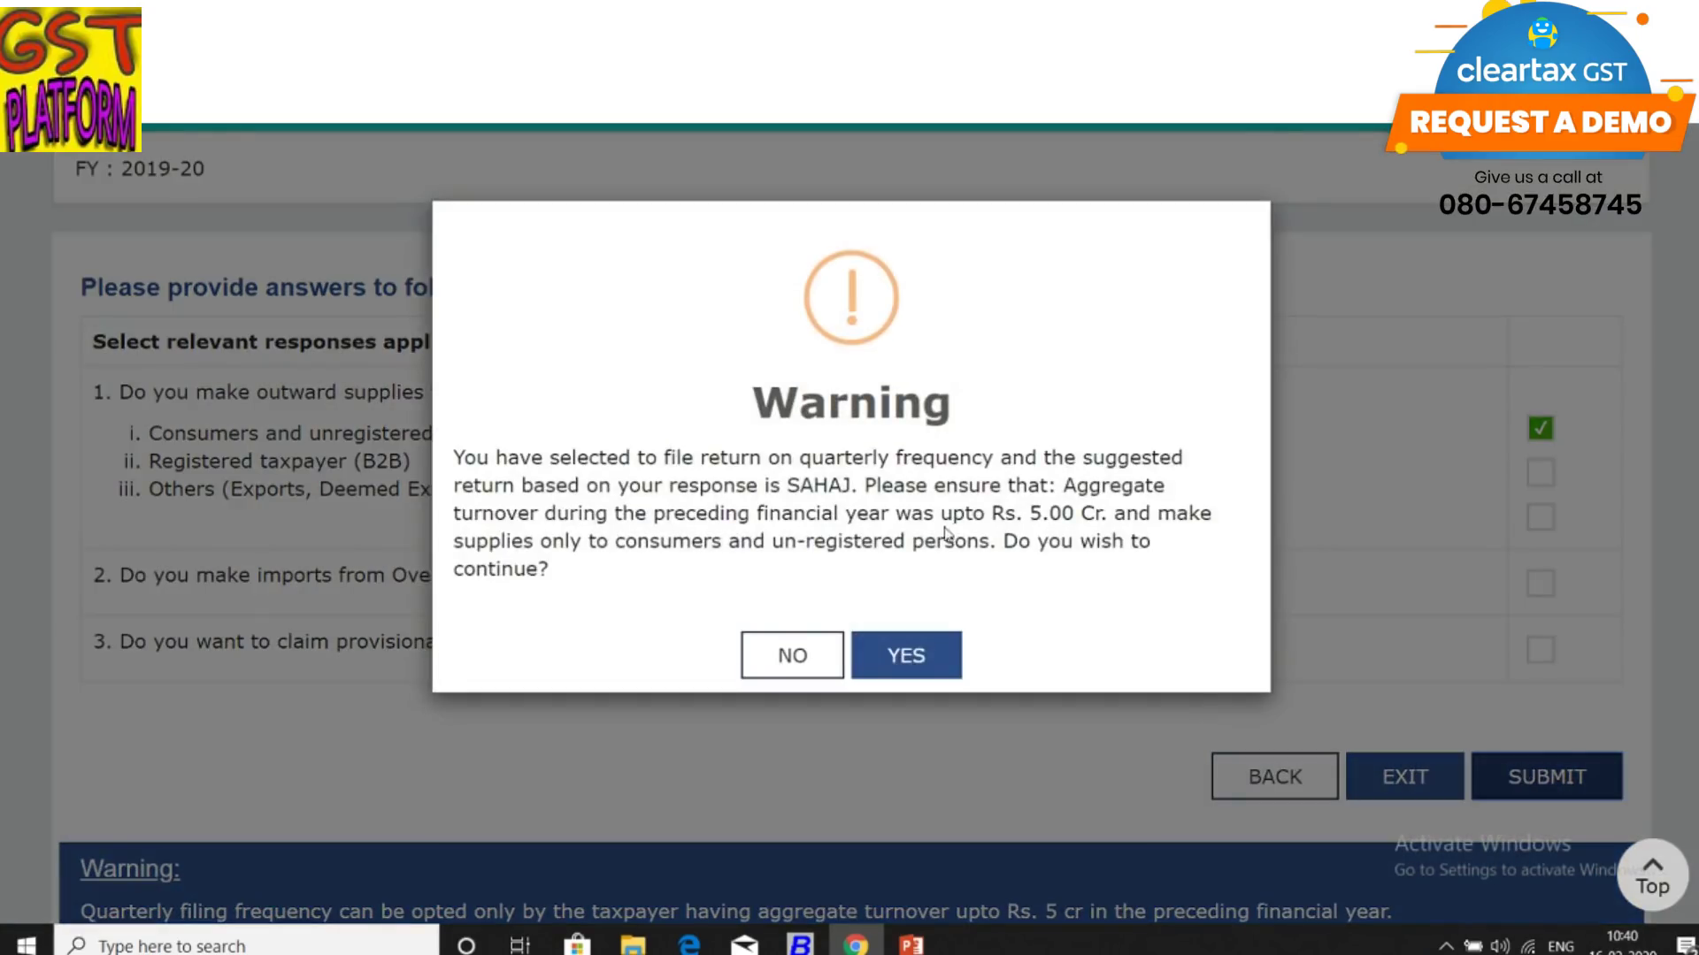